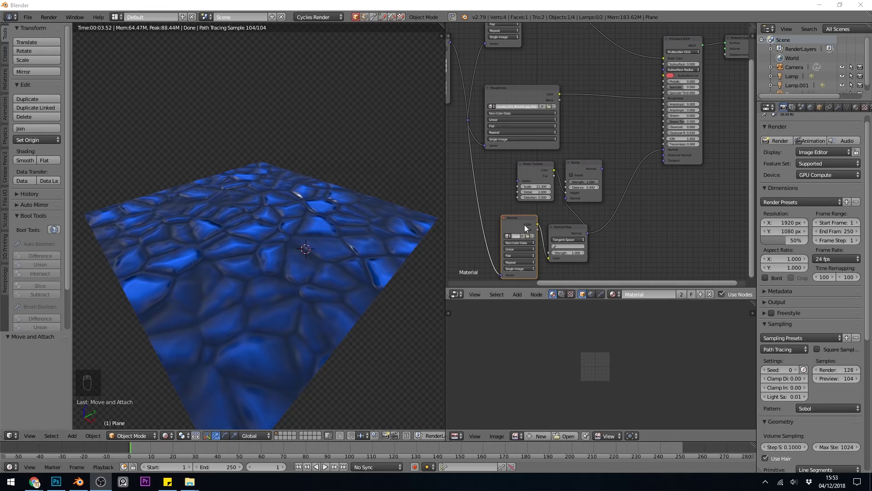
# Preview the Noise Texture node's output on the plane with the emission viewer, and switch the preview back to the Principled BSDF.
pyautogui.scroll(-2, 672, 206)
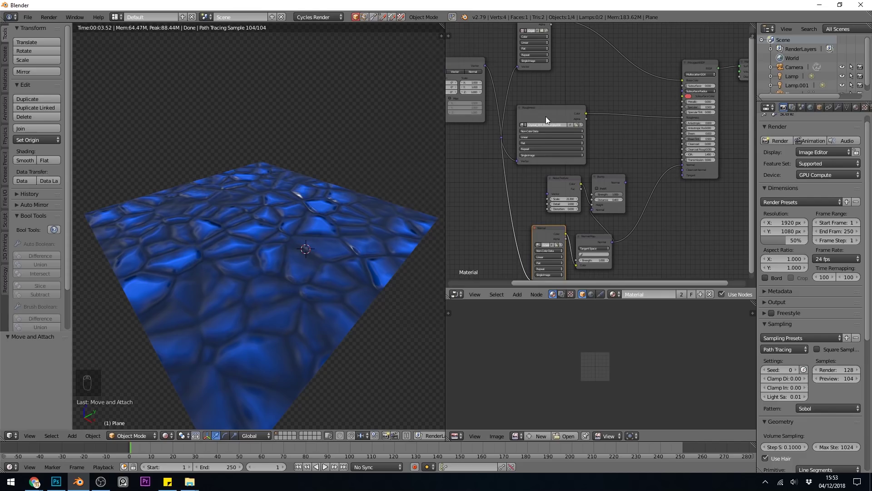
pyautogui.moveTo(510, 33); pyautogui.dragTo(501, 72, button='middle')
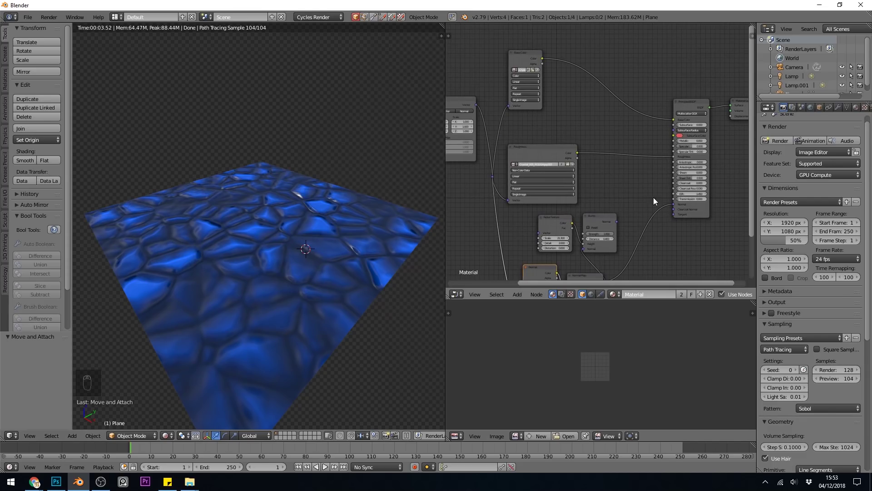
pyautogui.moveTo(607, 216); pyautogui.dragTo(614, 181, button='middle')
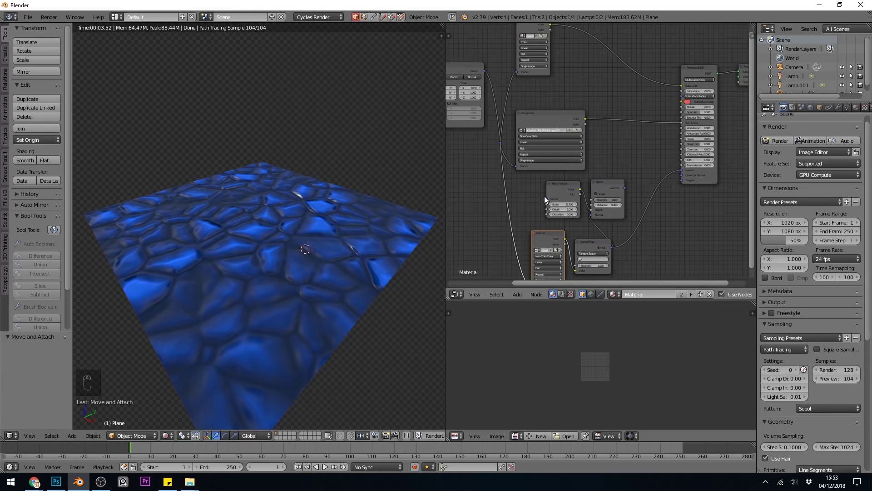
pyautogui.click(557, 187)
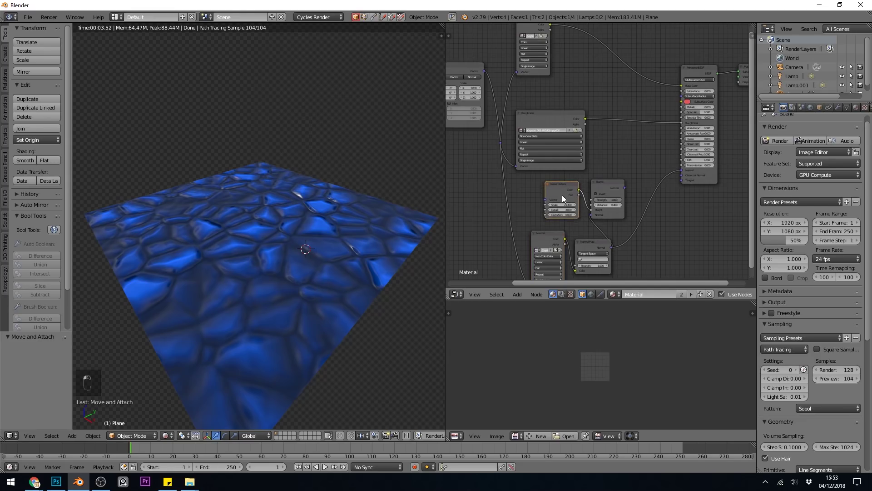
pyautogui.scroll(1, 563, 200)
pyautogui.scroll(1, 567, 206)
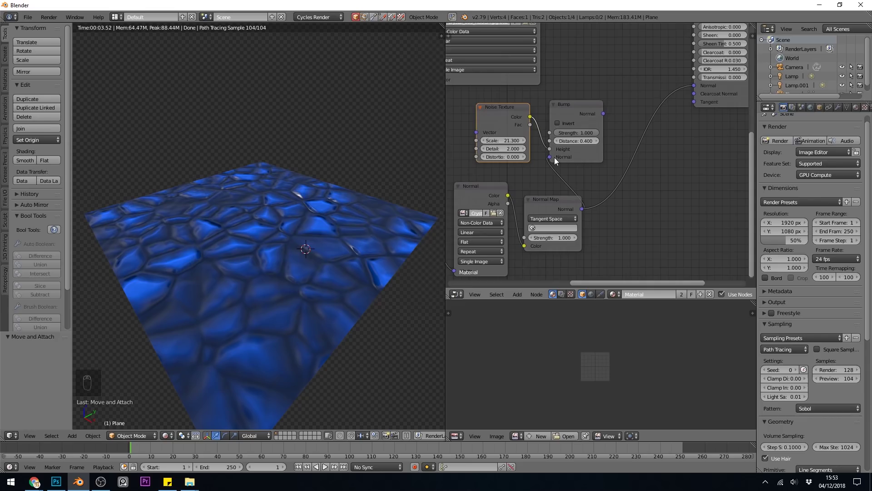
pyautogui.keyDown('ctrl'); pyautogui.keyDown('shift'); pyautogui.click(502, 110); pyautogui.keyUp('shift'); pyautogui.keyUp('ctrl')
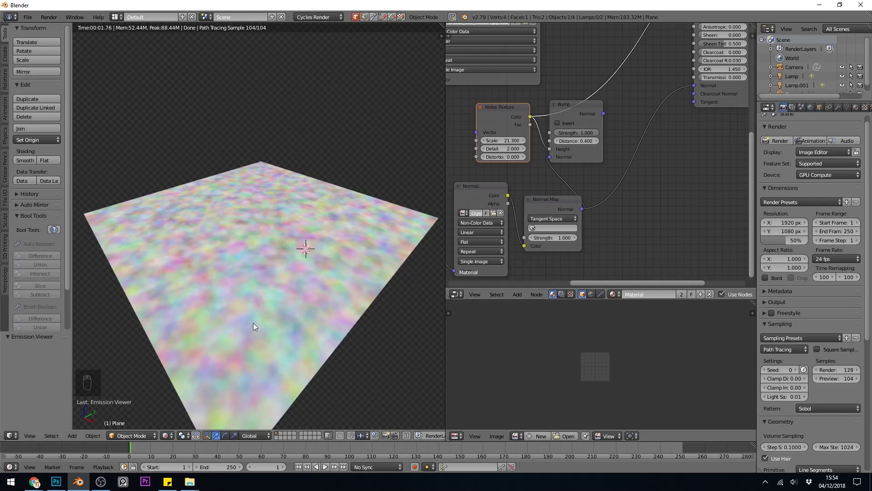
pyautogui.moveTo(667, 180); pyautogui.dragTo(635, 168, button='middle')
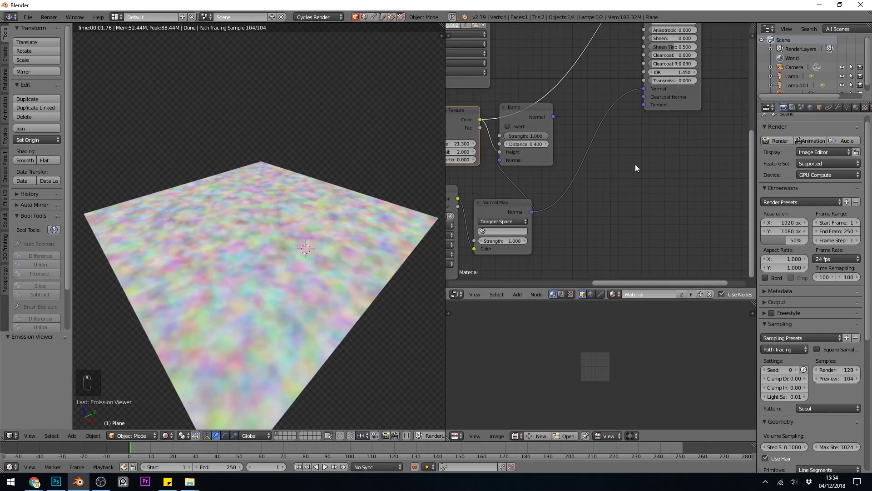
pyautogui.keyDown('ctrl'); pyautogui.keyDown('shift'); pyautogui.click(680, 96); pyautogui.keyUp('shift'); pyautogui.keyUp('ctrl')
# Connect the Bump node's Normal output to the Principled BSDF's Normal input and move the Bump node closer to the shader.
pyautogui.moveTo(563, 157); pyautogui.dragTo(606, 152, button='middle')
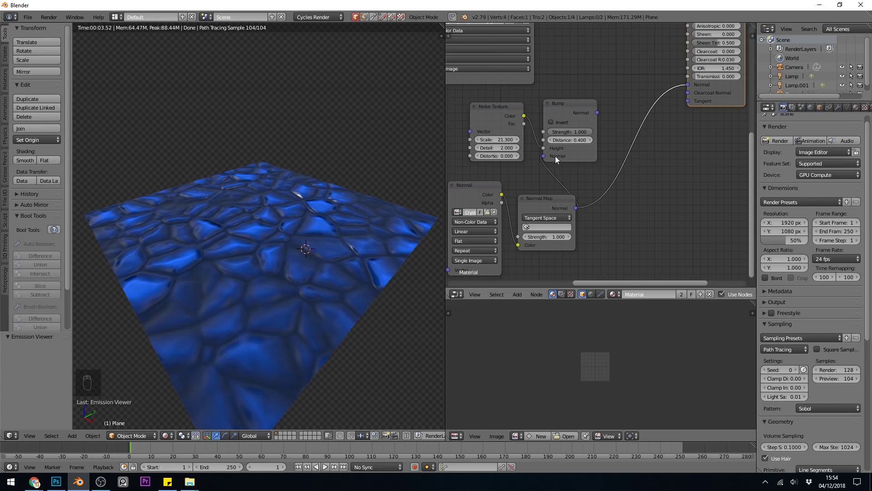
pyautogui.moveTo(596, 113); pyautogui.dragTo(688, 85)
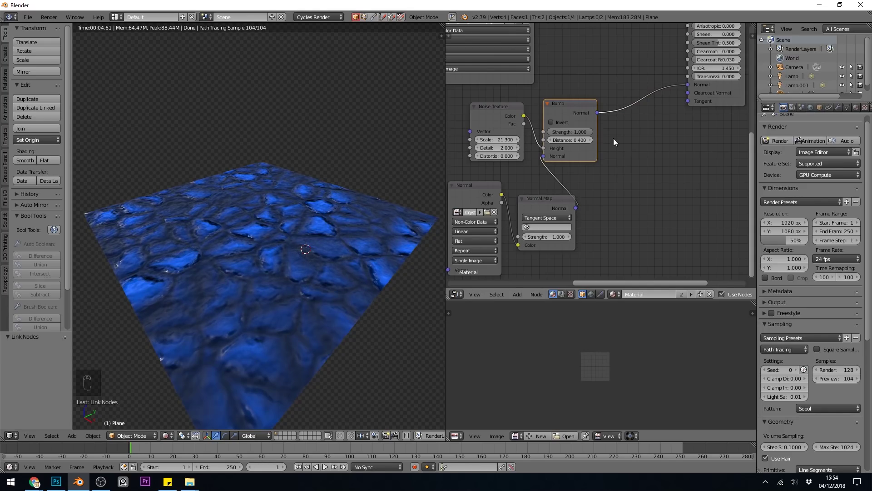
pyautogui.moveTo(566, 106); pyautogui.dragTo(609, 108)
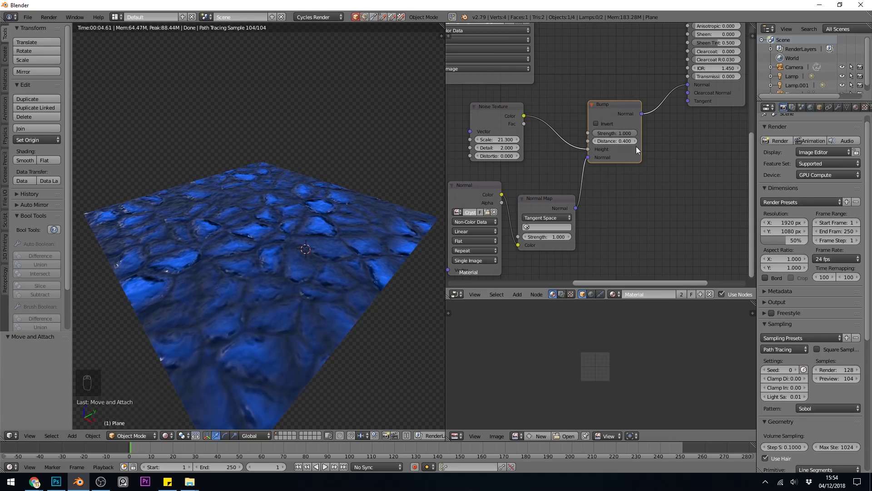
# Try a Bump distance of 0.700 on the material and return it to 0.400.
pyautogui.keyDown('ctrl'); pyautogui.scroll(3, 636, 143); pyautogui.keyUp('ctrl')
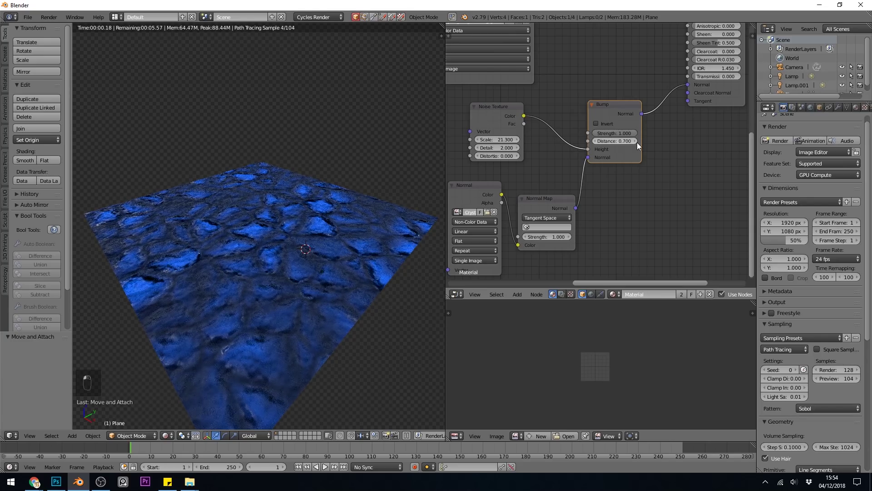
pyautogui.keyDown('ctrl'); pyautogui.scroll(-3, 595, 141); pyautogui.keyUp('ctrl')
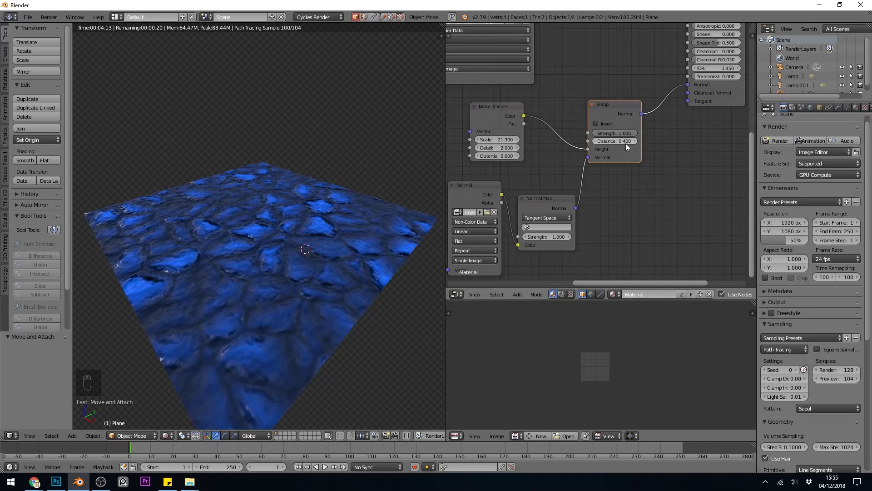
pyautogui.moveTo(671, 186); pyautogui.dragTo(701, 171, button='middle')
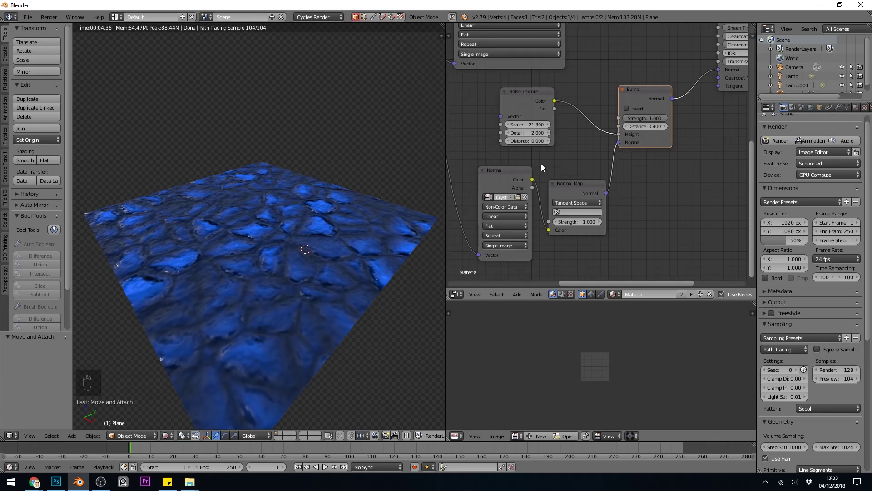
pyautogui.moveTo(541, 164); pyautogui.dragTo(611, 159, button='middle')
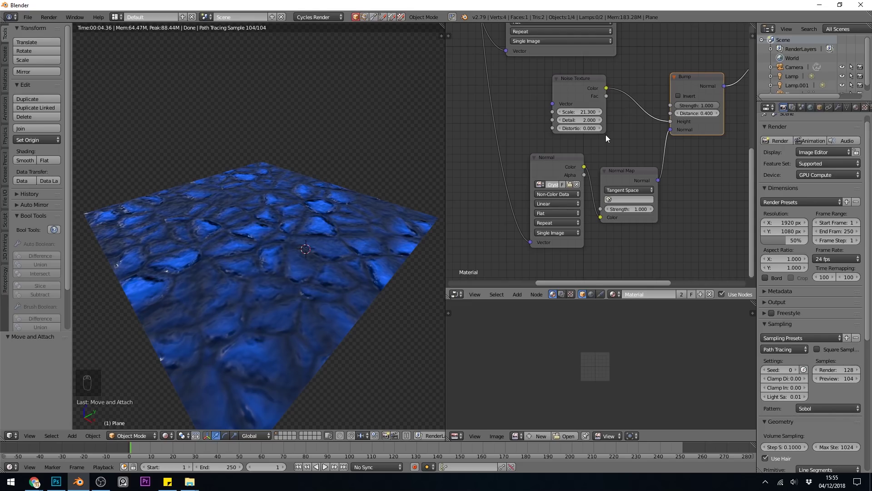
pyautogui.moveTo(700, 184); pyautogui.dragTo(645, 202, button='middle')
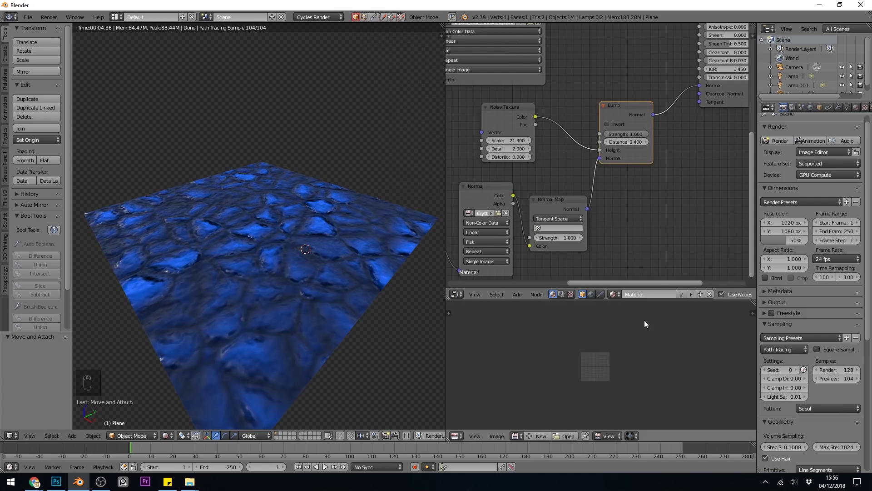
# Create a new blank 1024 × 1024 px image named "test normals".
pyautogui.click(542, 436)
pyautogui.click(583, 390)
pyautogui.write('test')
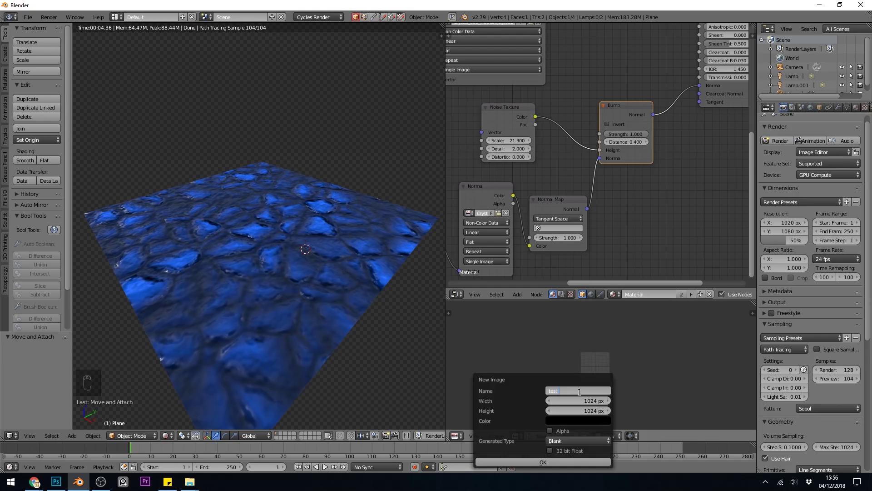
pyautogui.write(' normals')
pyautogui.press('Return')
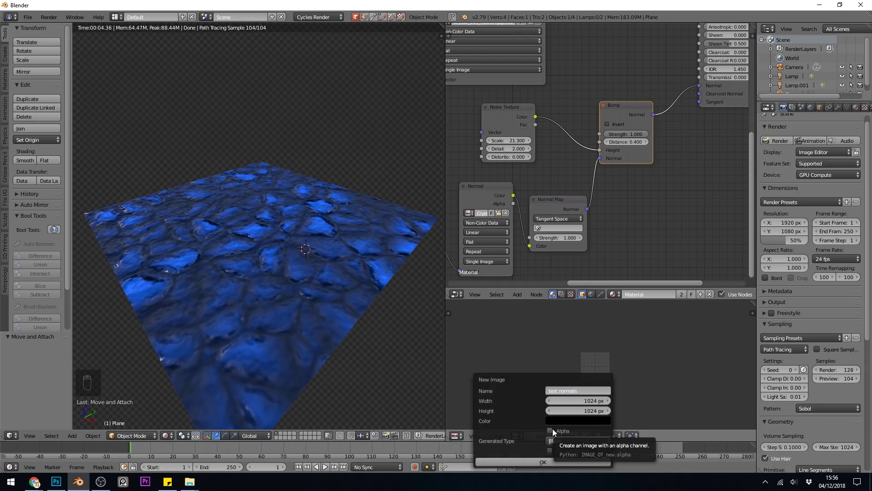
pyautogui.click(545, 461)
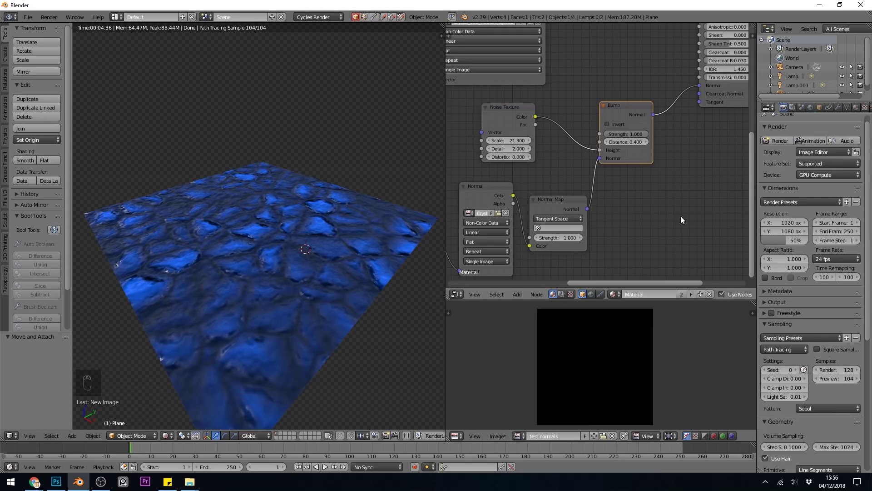
# Duplicate the Normal image texture node, place the copy beside the Normal Map node, and assign the "test normals" image to it.
pyautogui.click(484, 185)
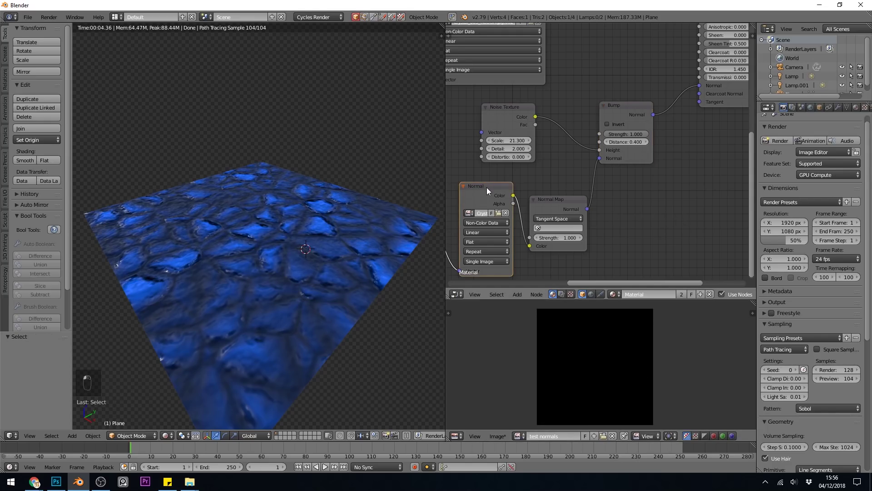
pyautogui.hotkey('shift', 'd')
pyautogui.click(632, 202)
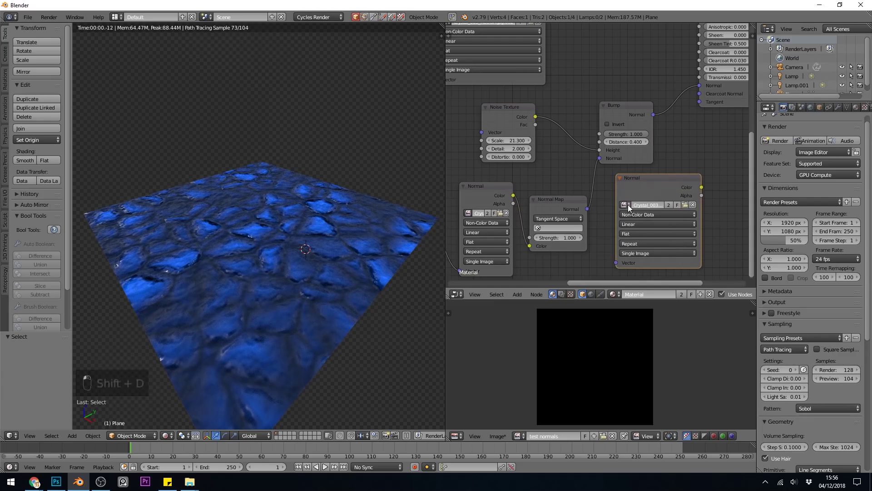
pyautogui.click(628, 205)
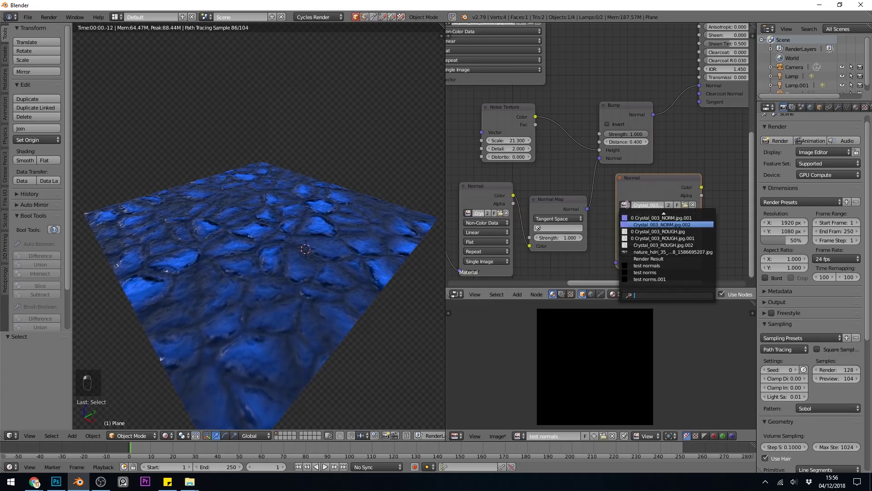
pyautogui.click(650, 267)
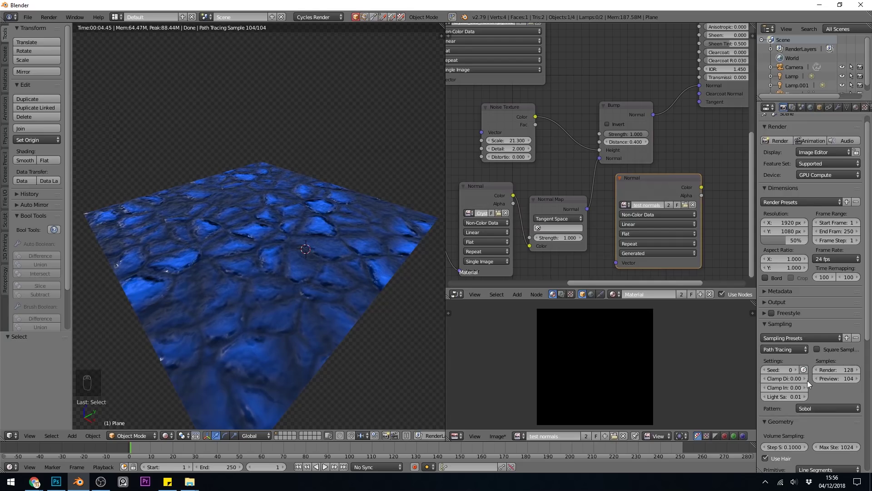
# Bake the plane's tangent-space normals into the "test normals" image.
pyautogui.scroll(-10, 810, 376)
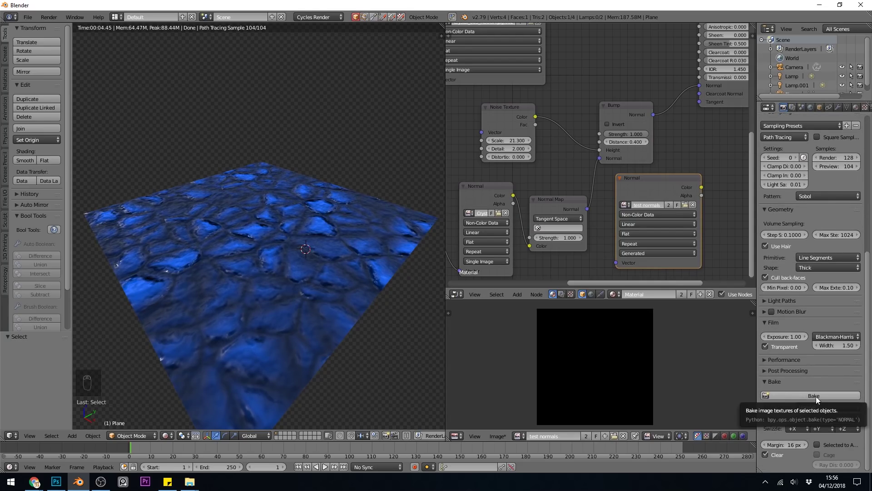
pyautogui.click(816, 396)
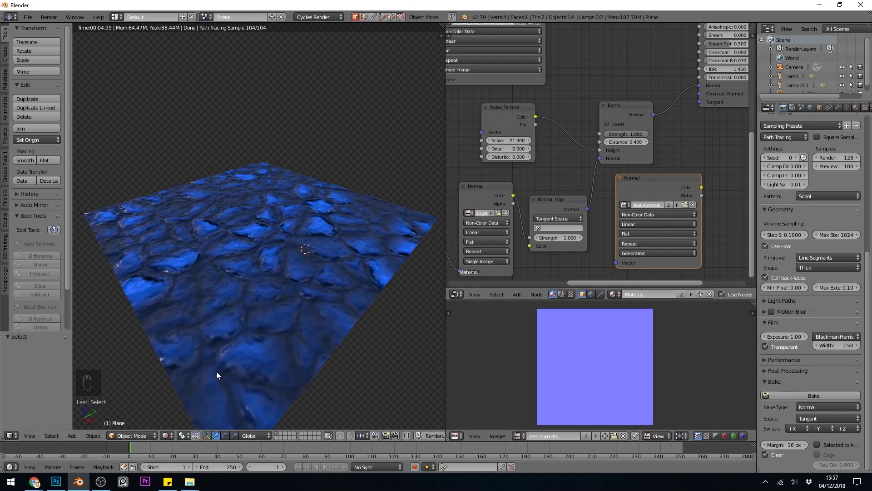
# Switch to Chrome, download normal_to_map.blend from the digiCreatures article linked on BlenderNation, and review its example node setup.
pyautogui.moveTo(35, 482)
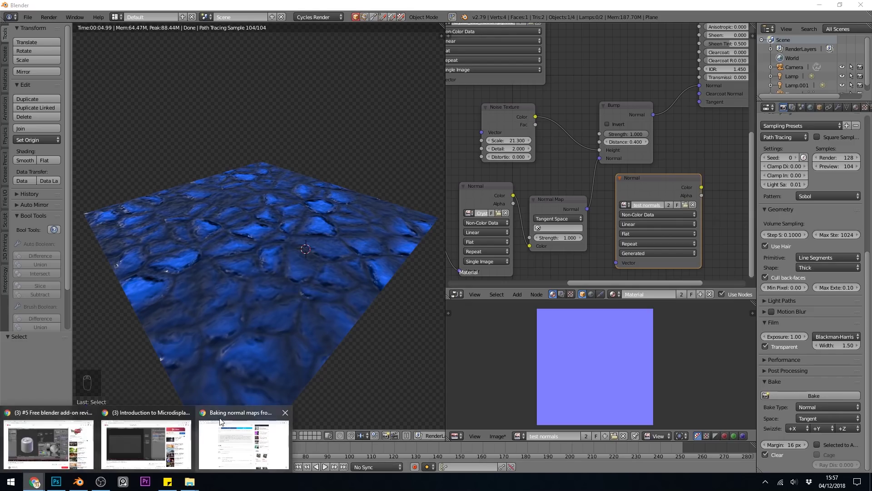
pyautogui.click(244, 443)
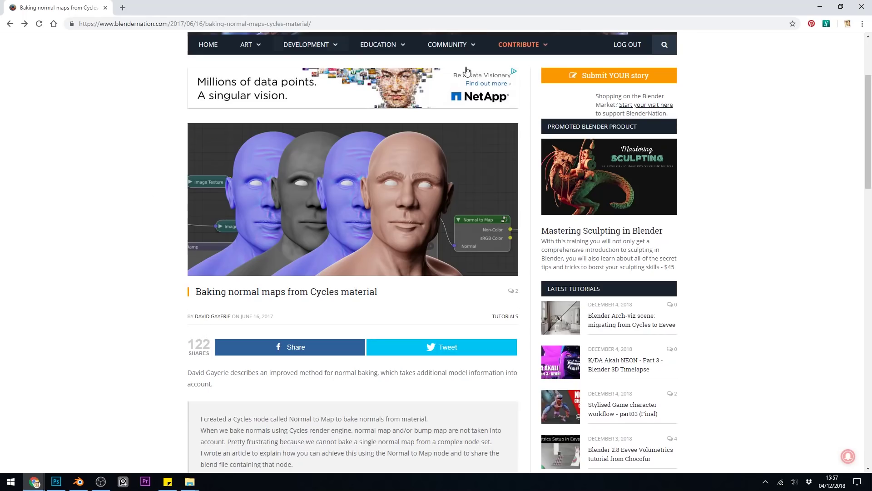
pyautogui.scroll(-7, 384, 303)
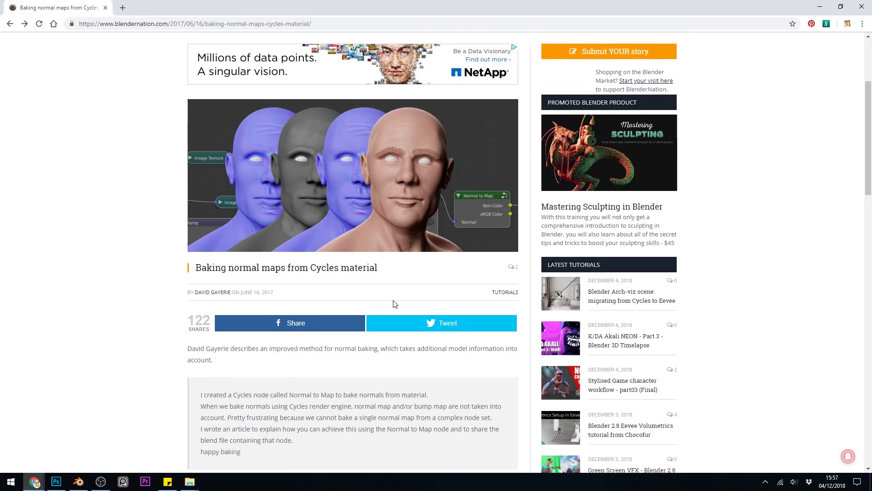
pyautogui.click(246, 214)
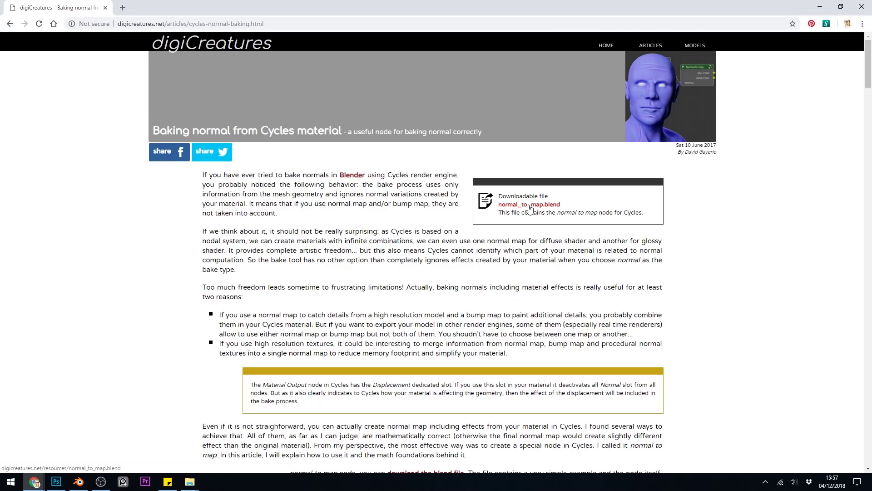
pyautogui.click(530, 207)
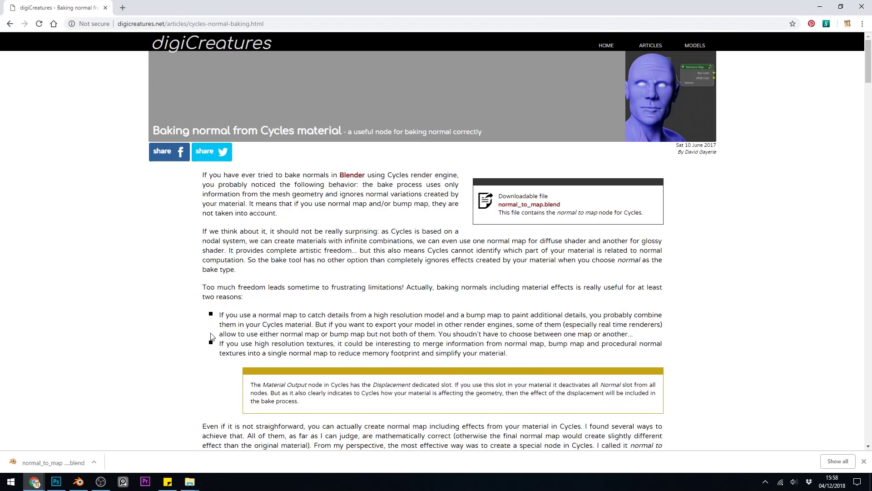
pyautogui.scroll(-7, 211, 336)
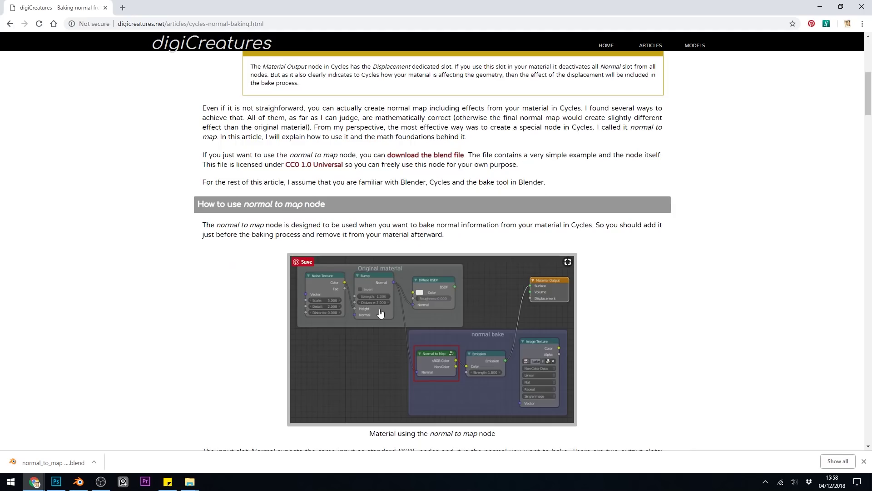
pyautogui.scroll(-1, 240, 340)
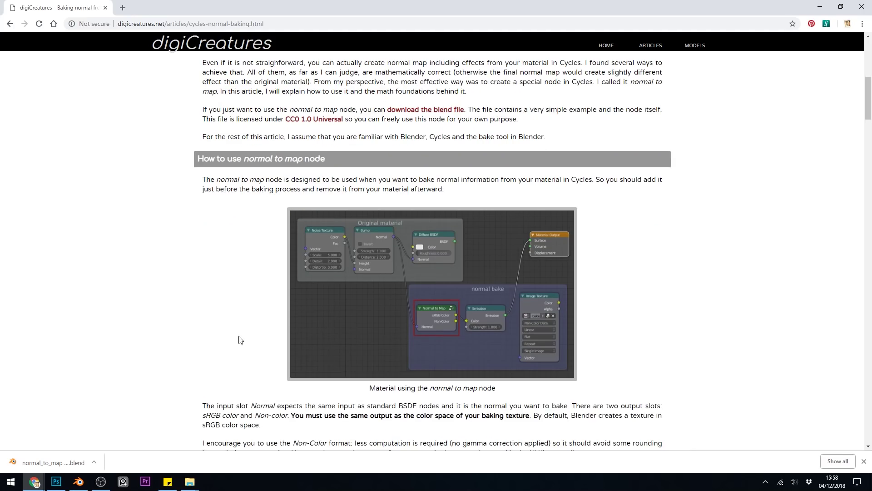
# Switch to Blender and append the material "Material" from normal_to_map.blend in the E:\blender stuff folder.
pyautogui.click(78, 481)
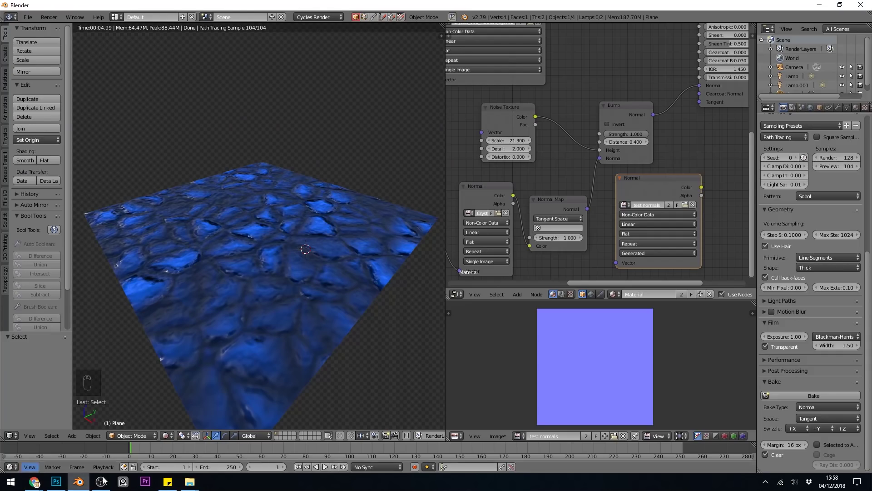
pyautogui.scroll(-4, 669, 127)
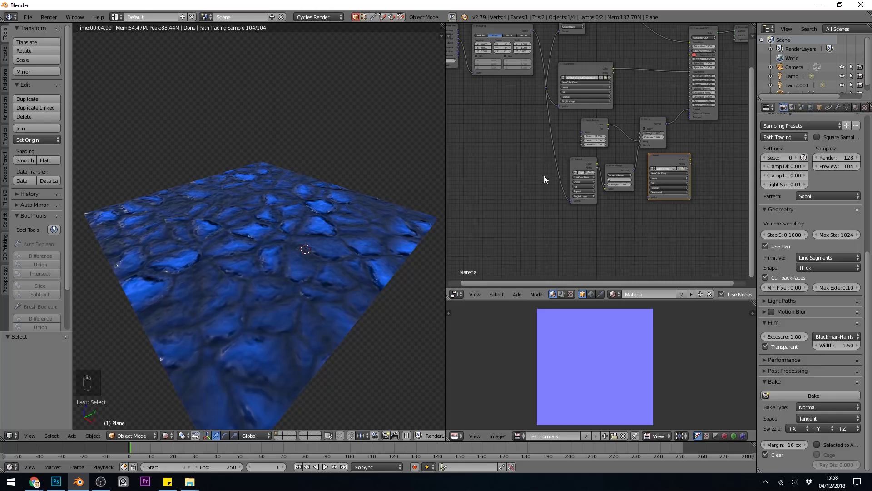
pyautogui.click(27, 17)
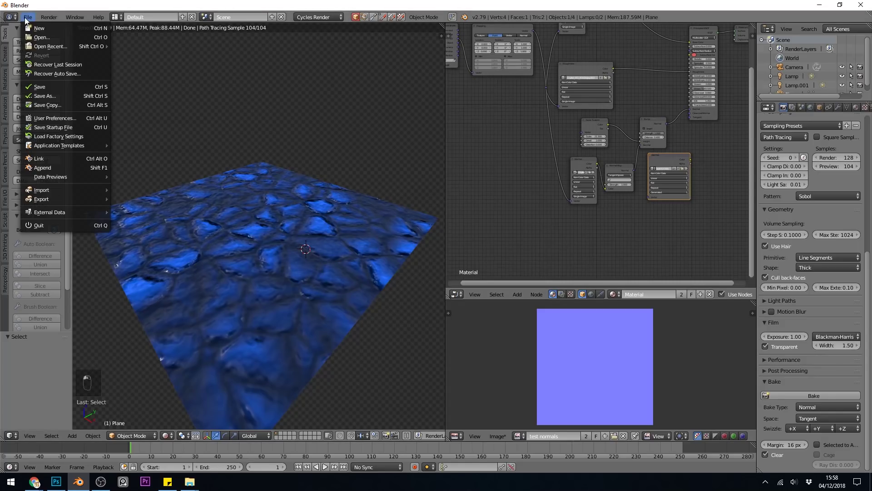
pyautogui.click(43, 165)
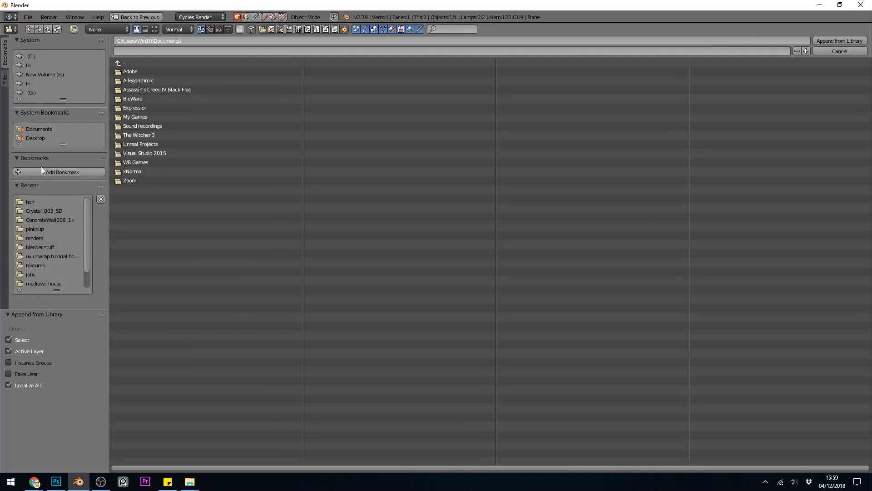
pyautogui.click(40, 247)
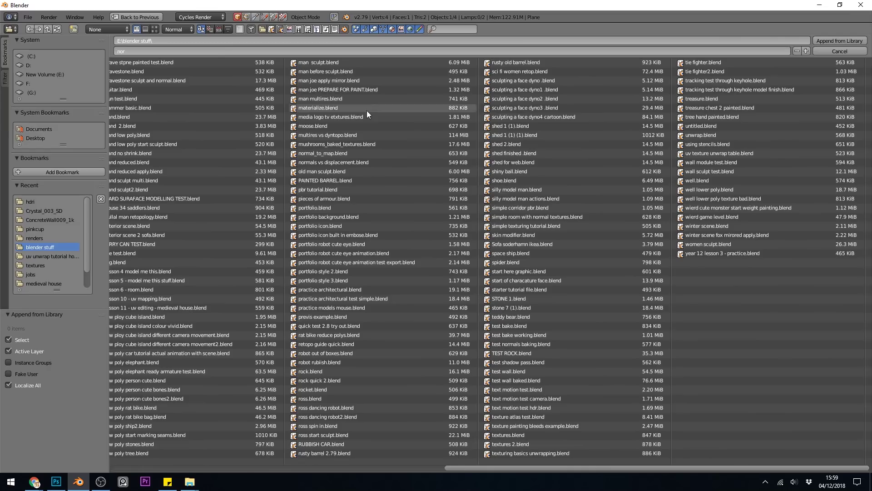
pyautogui.doubleClick(337, 153)
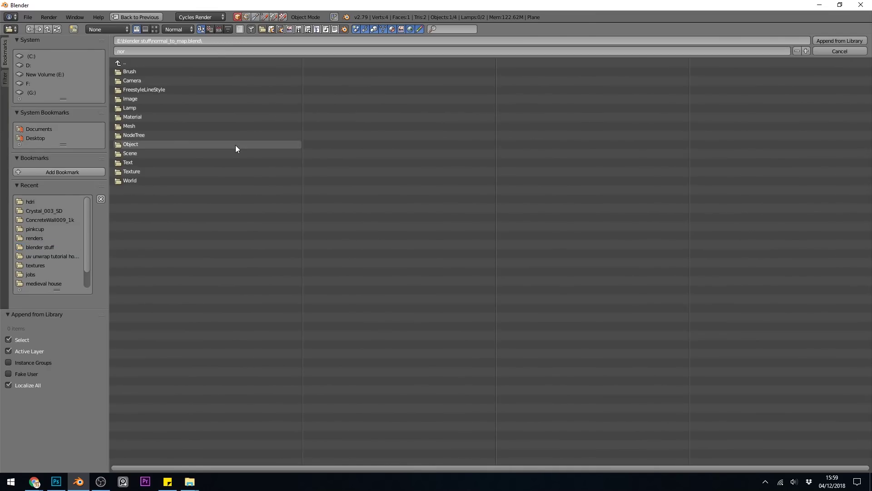
pyautogui.doubleClick(127, 117)
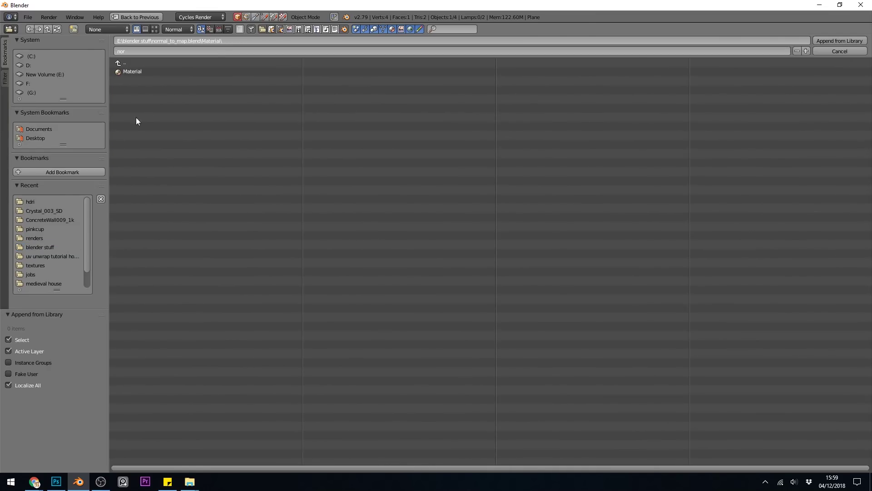
pyautogui.click(131, 72)
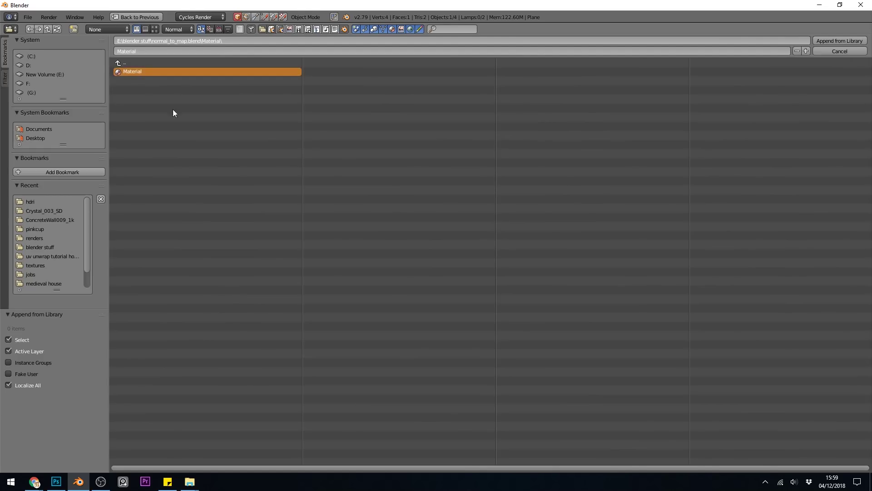
pyautogui.click(819, 40)
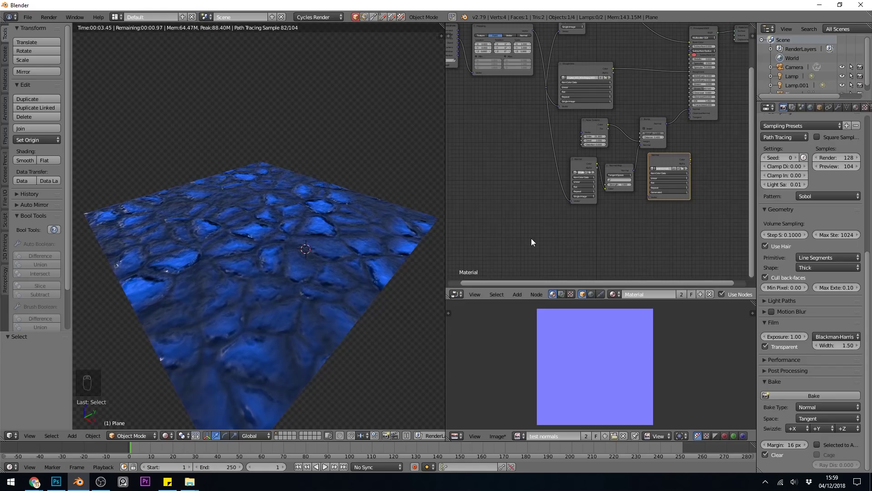
# Show the appended Material.001 and copy its normal bake frame with the Normal to Map, Emission and Image Texture nodes.
pyautogui.click(617, 294)
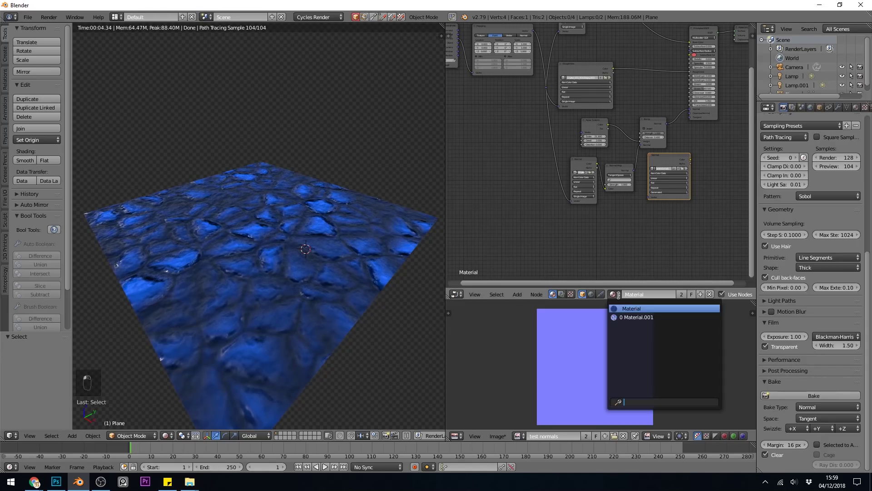
pyautogui.click(647, 316)
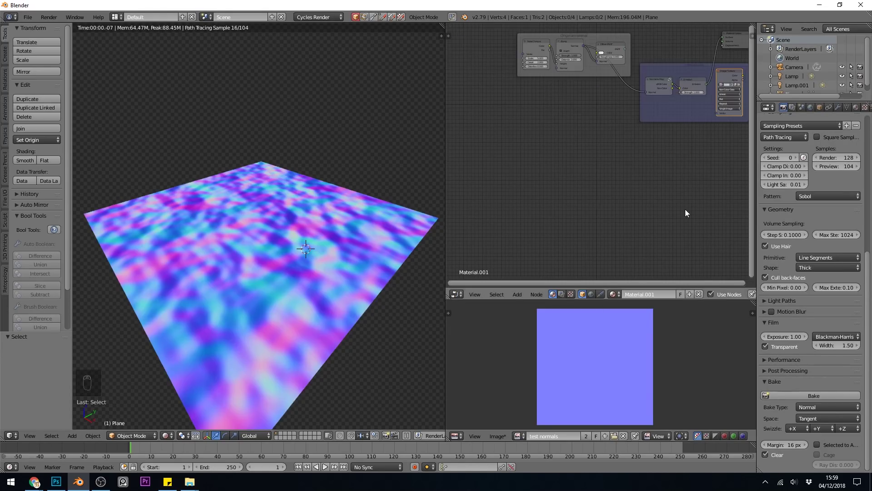
pyautogui.press('Home')
pyautogui.press('b')
pyautogui.moveTo(683, 227); pyautogui.dragTo(559, 140)
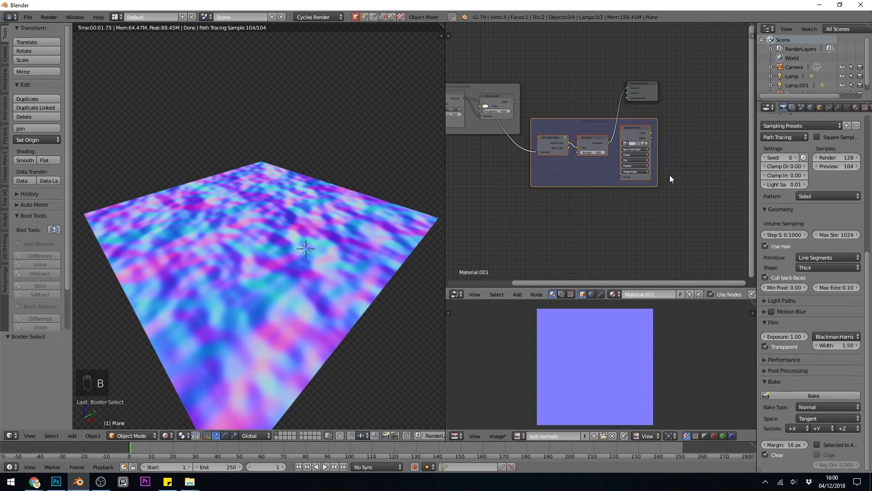
pyautogui.hotkey('ctrl', 'c')
# Paste the copied bake nodes into the original "Material" and place them below the Principled BSDF.
pyautogui.click(614, 293)
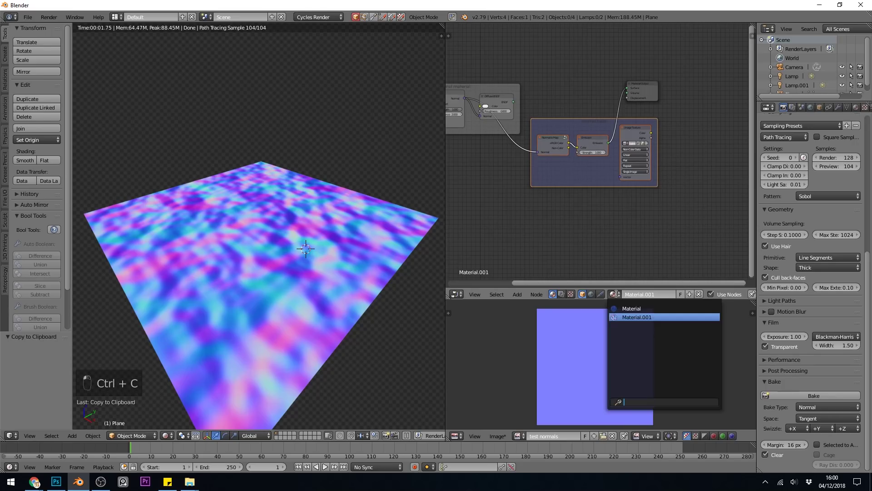
pyautogui.click(634, 308)
pyautogui.hotkey('ctrl', 'v')
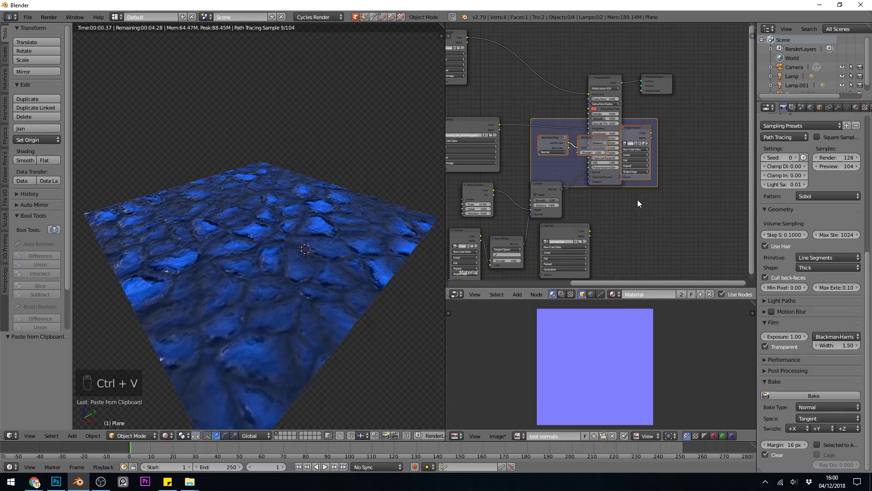
pyautogui.press('g')
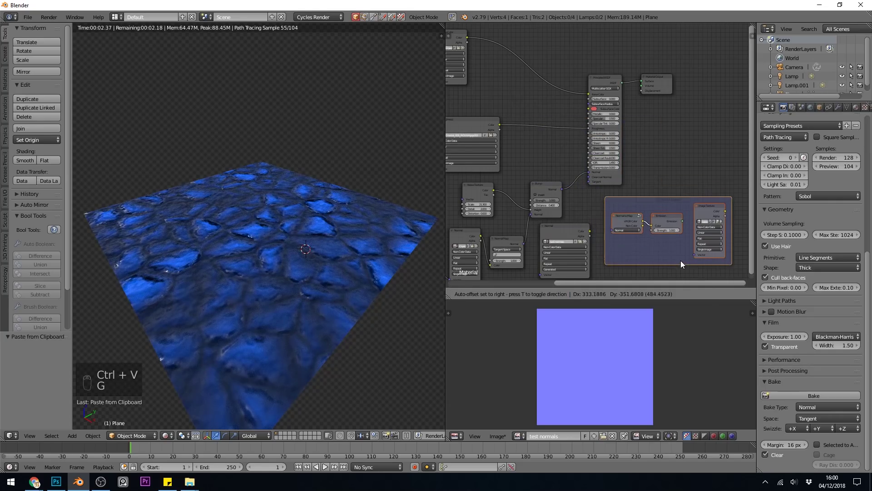
pyautogui.click(681, 260)
# Delete the pasted Image Texture node from the bake frame, keeping the Normal to Map and Emission nodes.
pyautogui.moveTo(680, 261); pyautogui.dragTo(669, 175, button='middle')
pyautogui.click(670, 175)
pyautogui.scroll(3, 666, 175)
pyautogui.press('Delete')
pyautogui.scroll(-2, 623, 159)
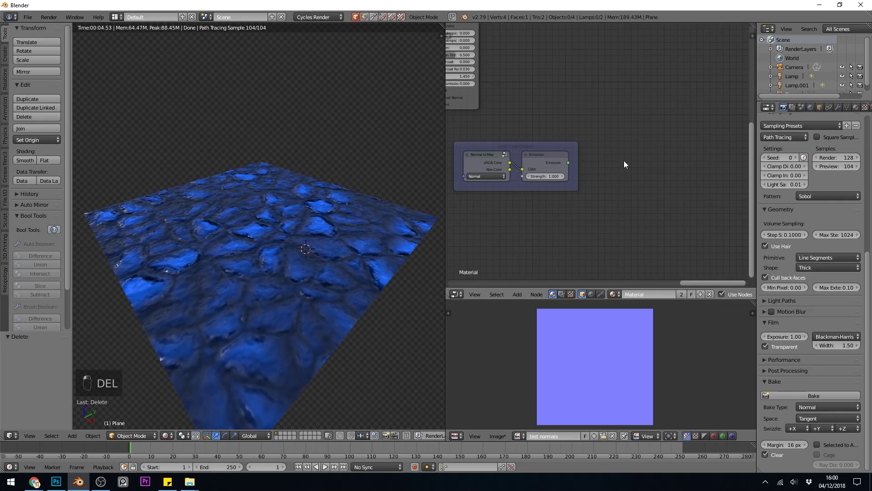
# Move the "test normals" image node aside and place the bake frame next to the Bump node.
pyautogui.keyDown('ctrl'); pyautogui.hscroll(-4, 532, 170); pyautogui.keyUp('ctrl')
pyautogui.moveTo(532, 170); pyautogui.dragTo(667, 211)
pyautogui.moveTo(637, 142); pyautogui.dragTo(552, 163)
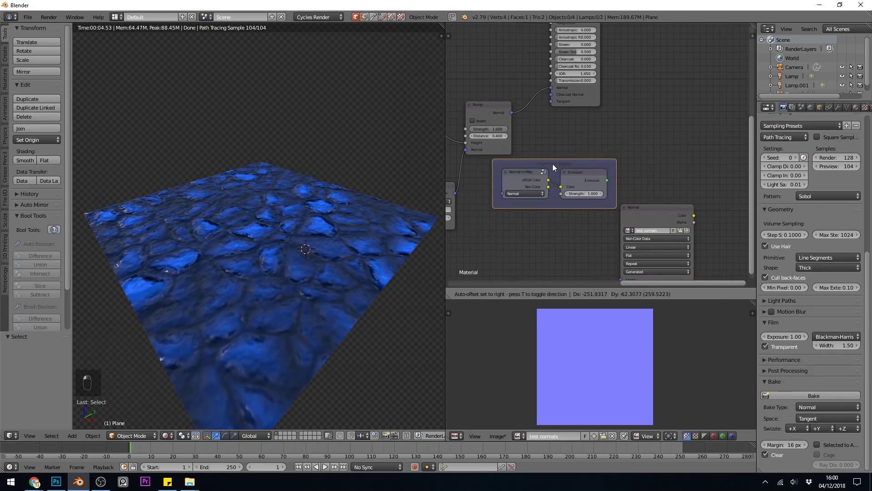
# Connect the Bump node's Normal output to Normal to Map, and the Emission output to the Material Output's Surface.
pyautogui.scroll(-1, 544, 137)
pyautogui.moveTo(543, 137); pyautogui.dragTo(608, 127, button='middle')
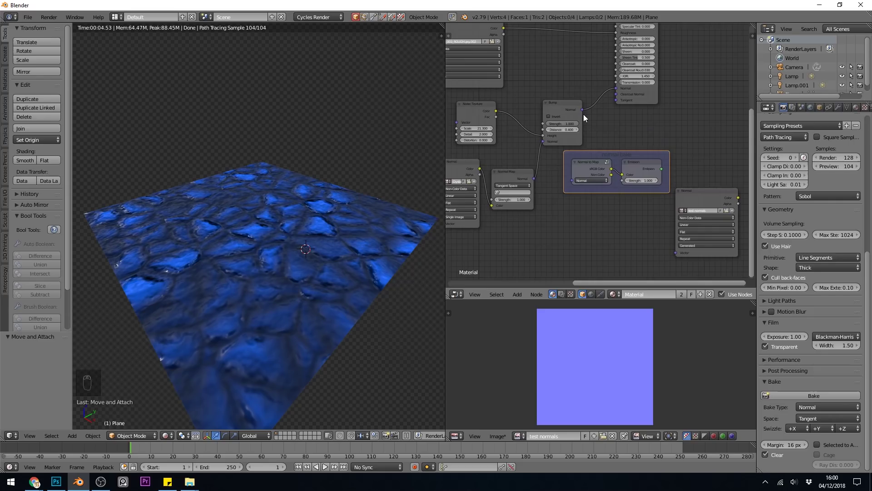
pyautogui.moveTo(582, 109); pyautogui.dragTo(611, 154)
pyautogui.moveTo(612, 154); pyautogui.dragTo(623, 193, button='middle')
pyautogui.moveTo(604, 221); pyautogui.dragTo(590, 50)
pyautogui.moveTo(490, 202); pyautogui.dragTo(568, 152, button='middle')
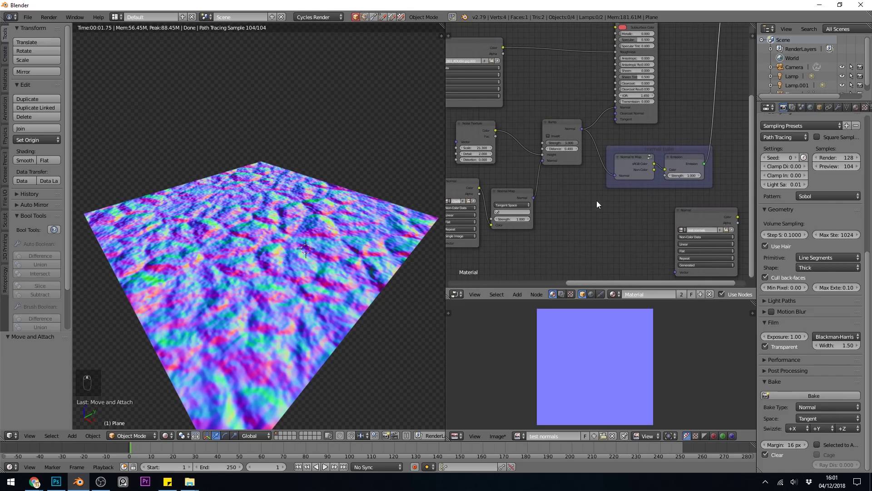
# Make the "test normals" image texture the active node and set the bake type to Emit.
pyautogui.moveTo(653, 181); pyautogui.dragTo(552, 193, button='middle')
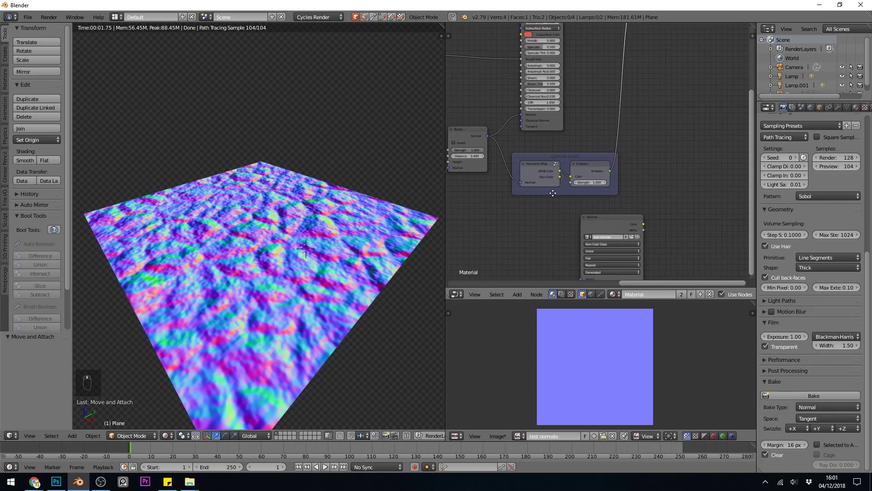
pyautogui.moveTo(601, 172); pyautogui.dragTo(553, 265, button='middle')
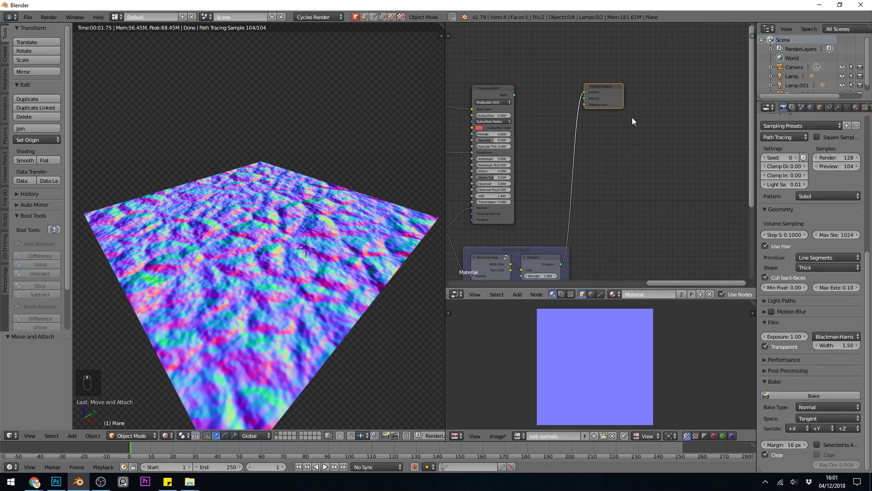
pyautogui.moveTo(633, 247); pyautogui.dragTo(660, 117, button='middle')
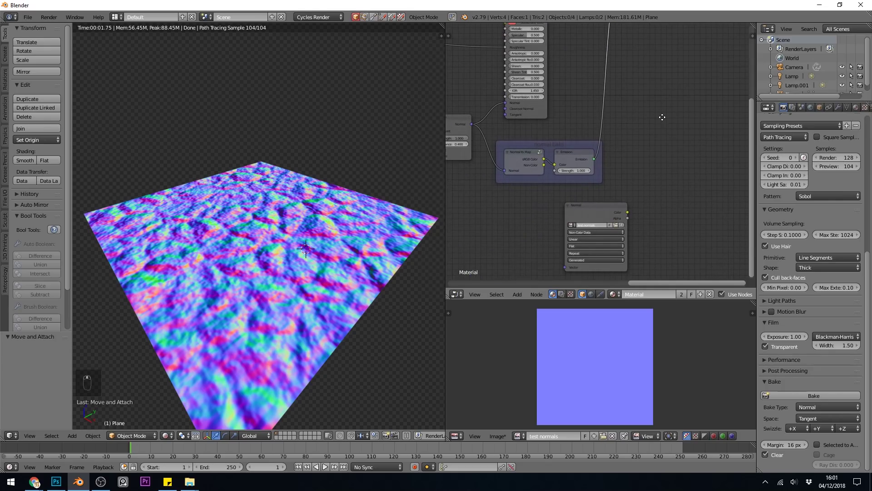
pyautogui.click(605, 205)
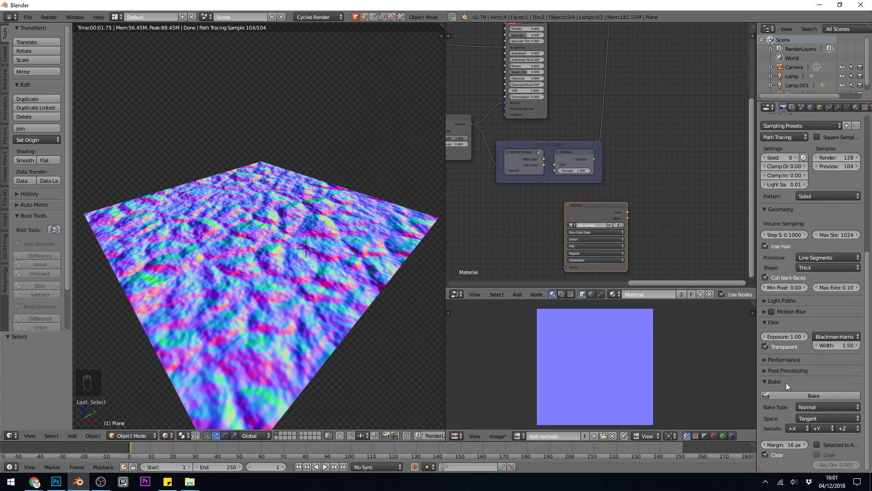
pyautogui.click(809, 406)
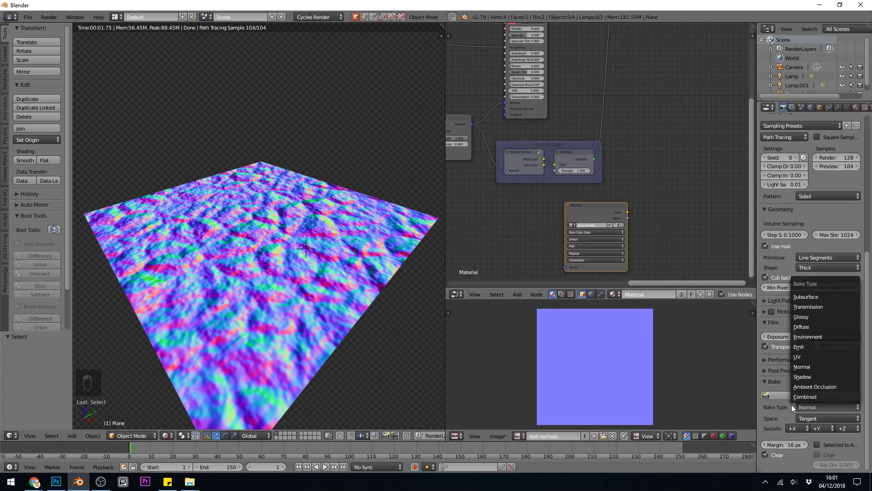
pyautogui.click(811, 347)
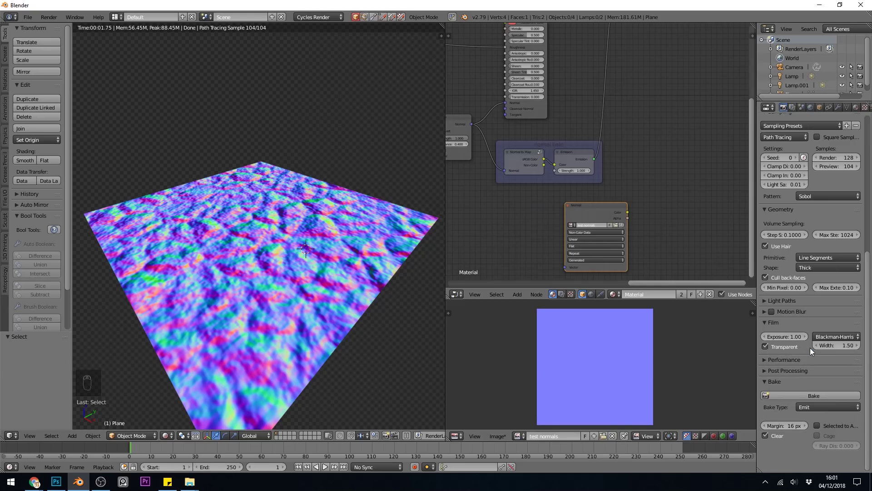
# Select the plane, bake its emission into "test normals", and save the baked image.
pyautogui.click(822, 395)
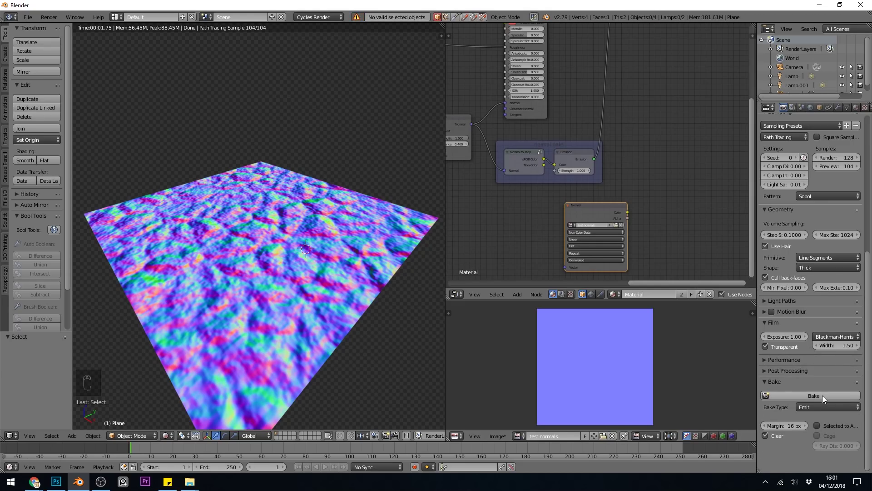
pyautogui.rightClick(402, 265)
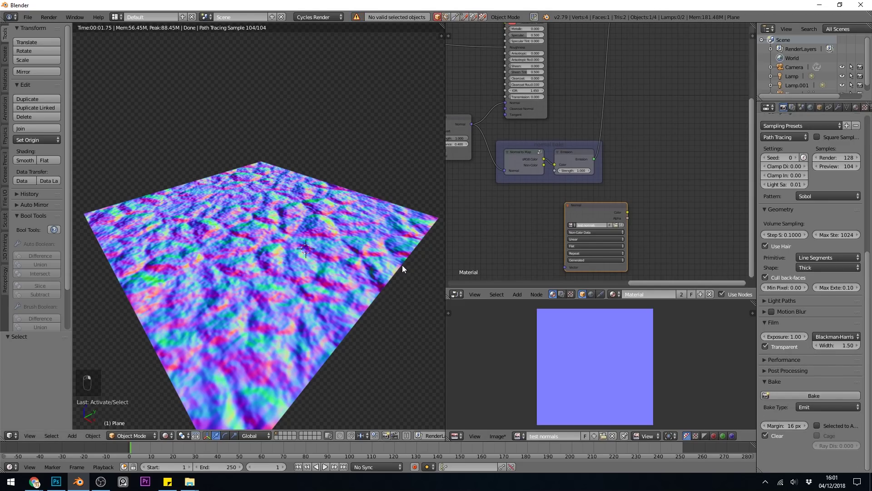
pyautogui.click(616, 293)
pyautogui.click(618, 294)
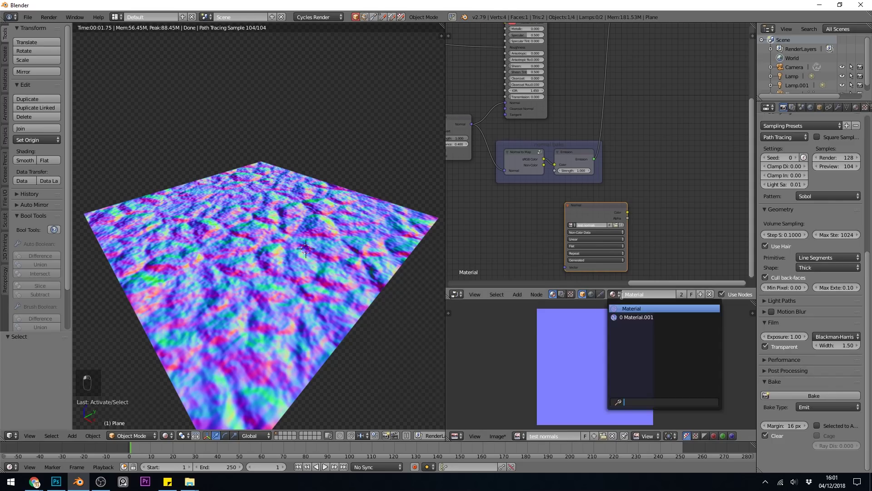
pyautogui.click(620, 307)
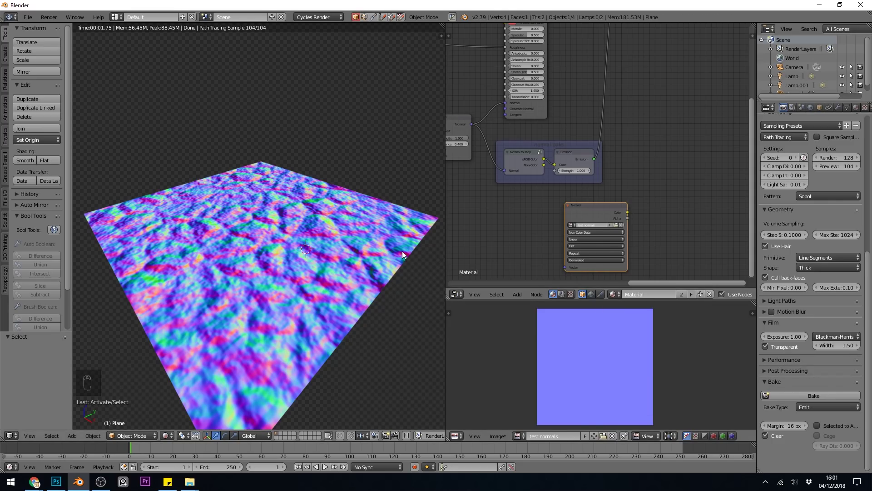
pyautogui.click(797, 394)
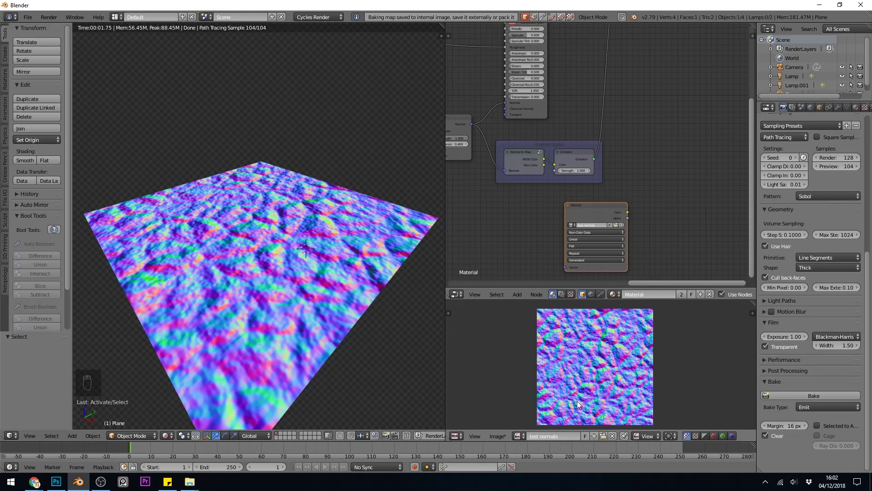
pyautogui.click(497, 436)
# Place the "test normals" node below the Normal Map node and connect its Color to the Principled BSDF's Normal input.
pyautogui.press('Home')
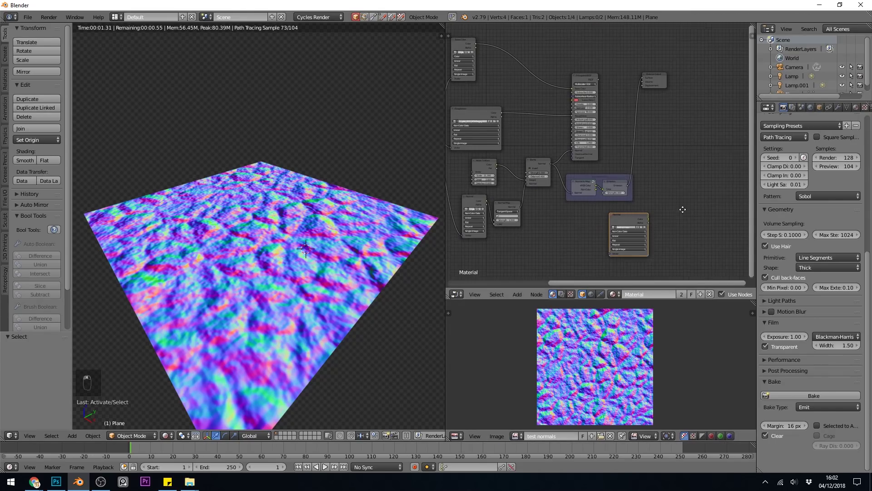
pyautogui.press('g')
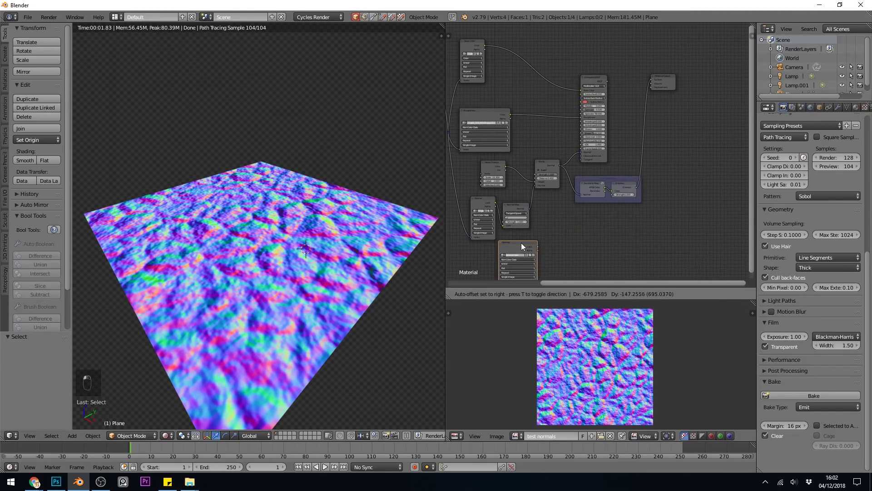
pyautogui.click(516, 245)
pyautogui.moveTo(538, 246); pyautogui.dragTo(655, 206)
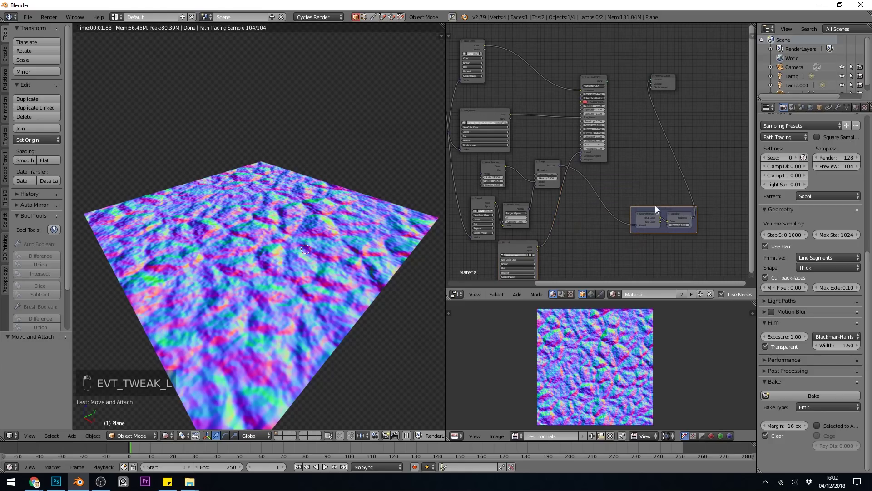
# Move the Bump, Noise Texture, Normal Map and original Normal image nodes below, with the "test normals" node beside the Principled BSDF.
pyautogui.moveTo(543, 162); pyautogui.dragTo(626, 250)
pyautogui.moveTo(607, 246); pyautogui.dragTo(643, 208, button='middle')
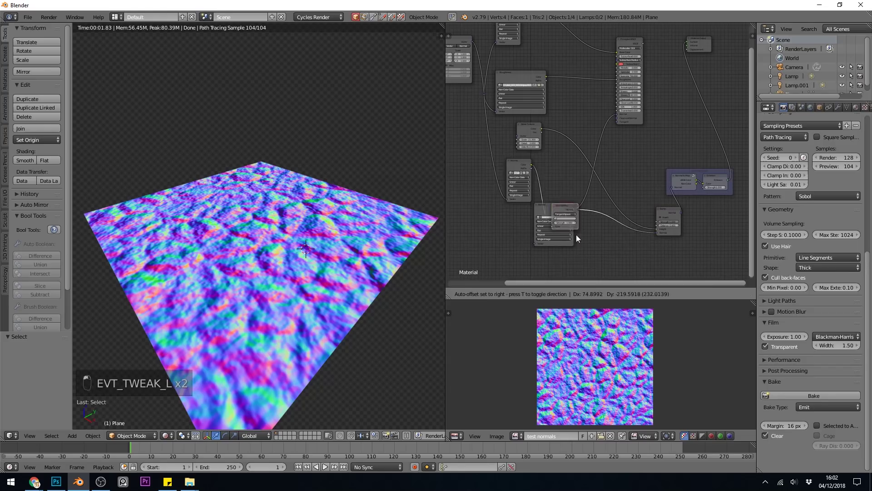
pyautogui.moveTo(525, 135); pyautogui.dragTo(570, 203)
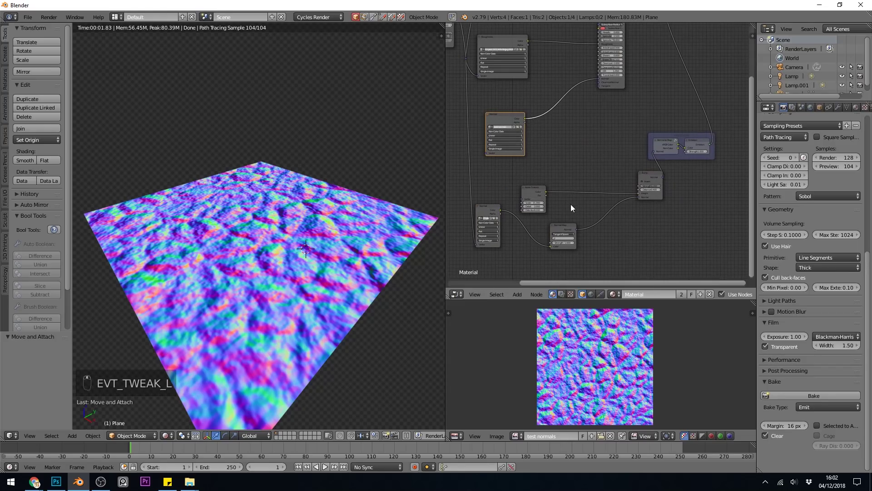
# Insert a duplicate of the Normal Map node between "test normals" and the Principled BSDF, and connect the BSDF to the Material Output's Surface.
pyautogui.click(559, 232)
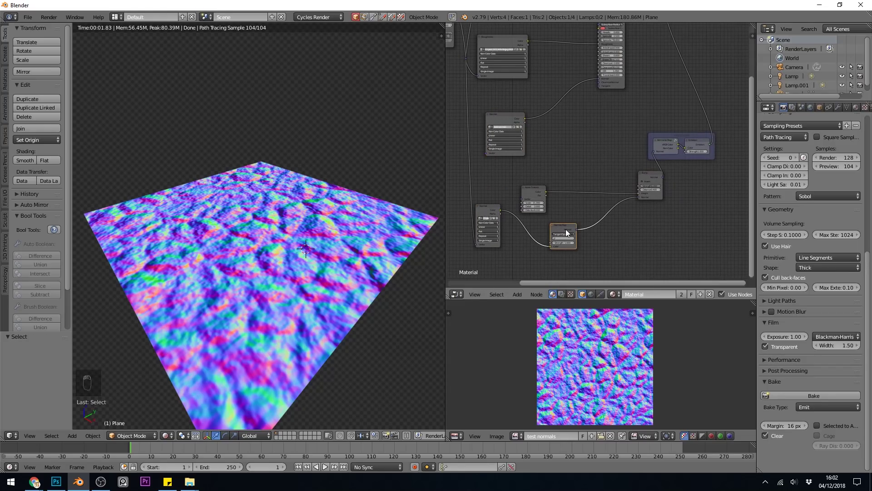
pyautogui.hotkey('shift', 'd')
pyautogui.click(563, 109)
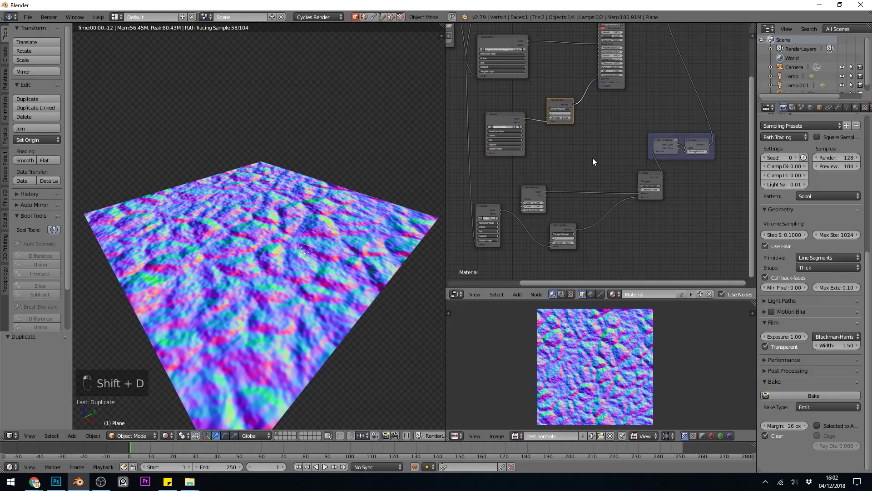
pyautogui.moveTo(583, 162); pyautogui.dragTo(562, 238, button='middle')
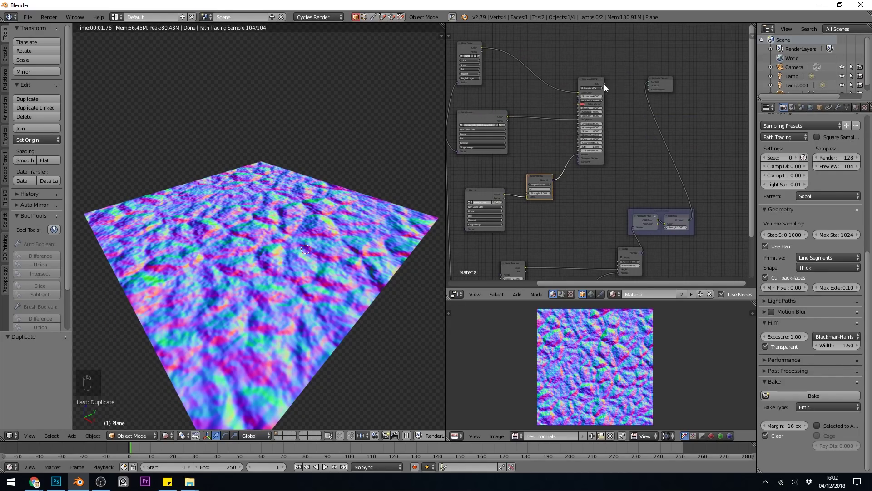
pyautogui.moveTo(604, 84); pyautogui.dragTo(648, 84)
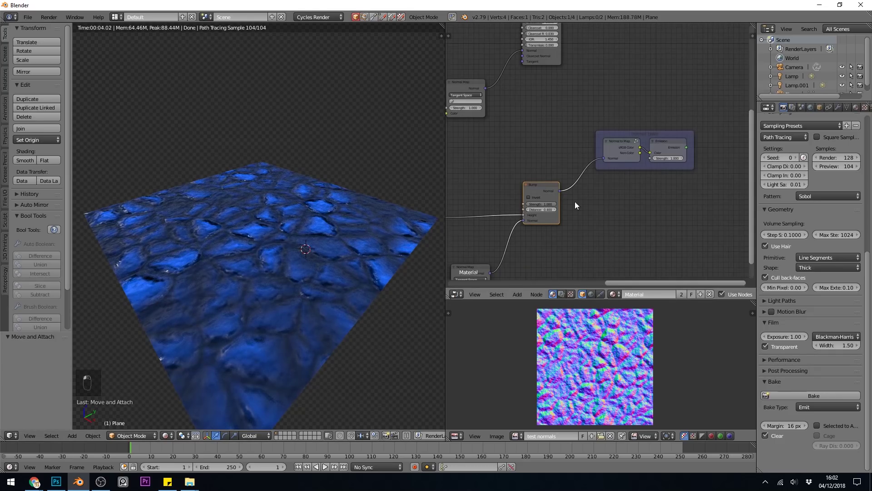
# Select the "test normals" image texture node and open its color space options.
pyautogui.moveTo(637, 226); pyautogui.dragTo(694, 194, button='middle')
pyautogui.moveTo(480, 244); pyautogui.dragTo(508, 233, button='middle')
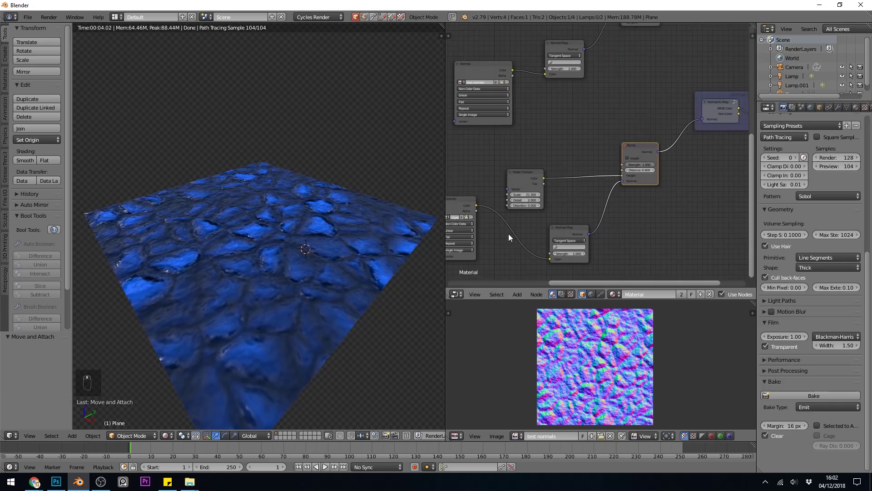
pyautogui.moveTo(609, 140); pyautogui.dragTo(558, 193, button='middle')
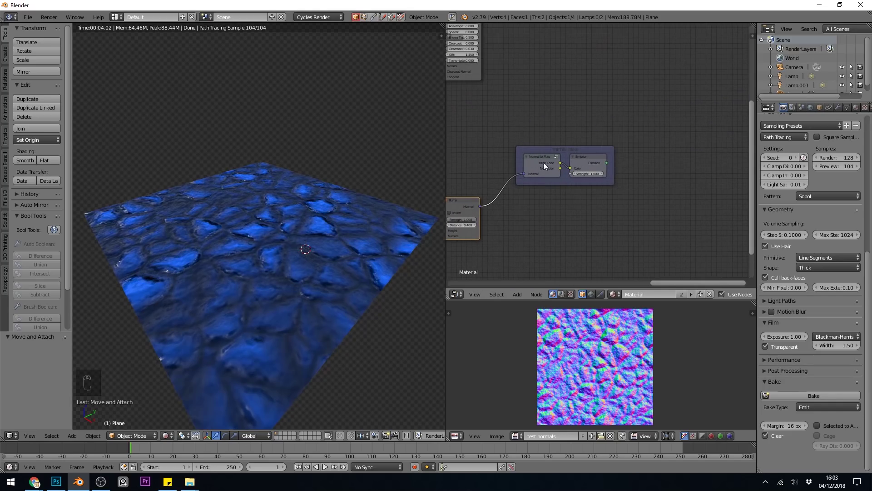
pyautogui.moveTo(574, 159); pyautogui.dragTo(590, 230, button='middle')
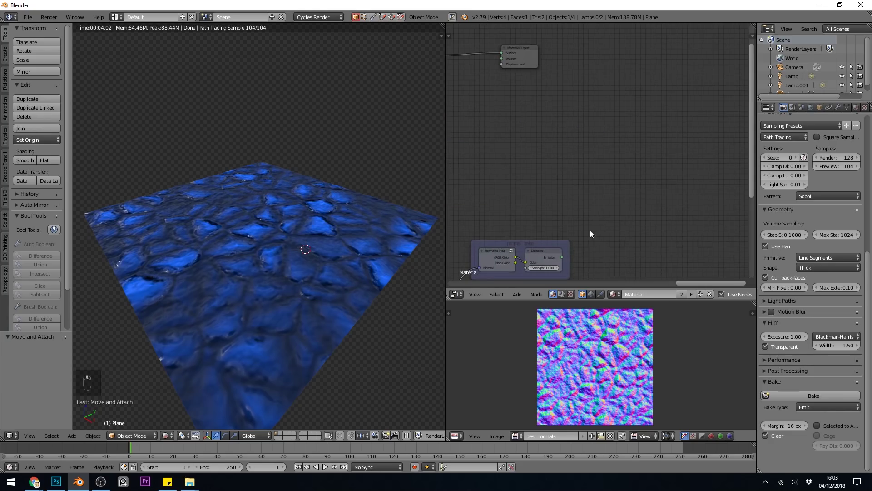
pyautogui.moveTo(555, 131); pyautogui.dragTo(547, 111, button='middle')
pyautogui.click(515, 103)
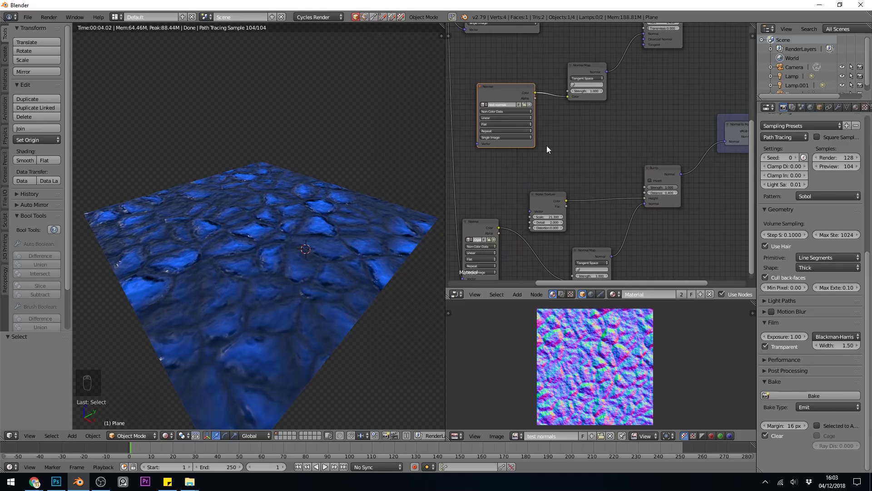
pyautogui.click(524, 110)
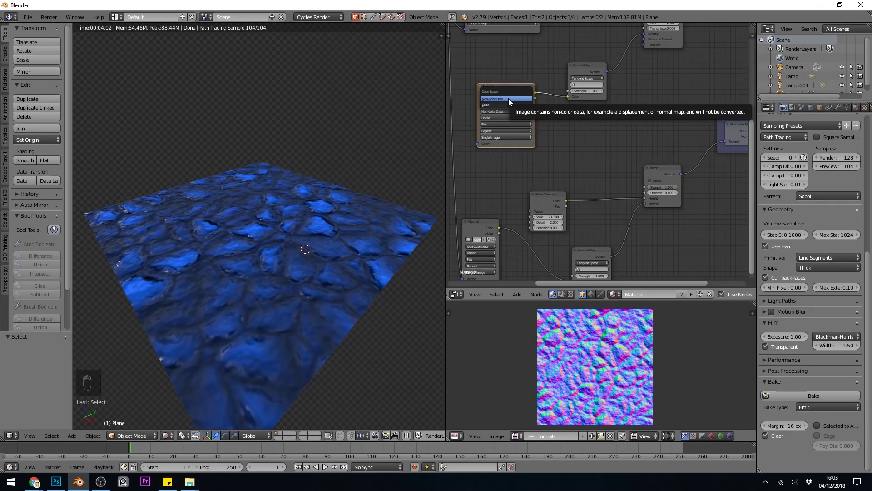